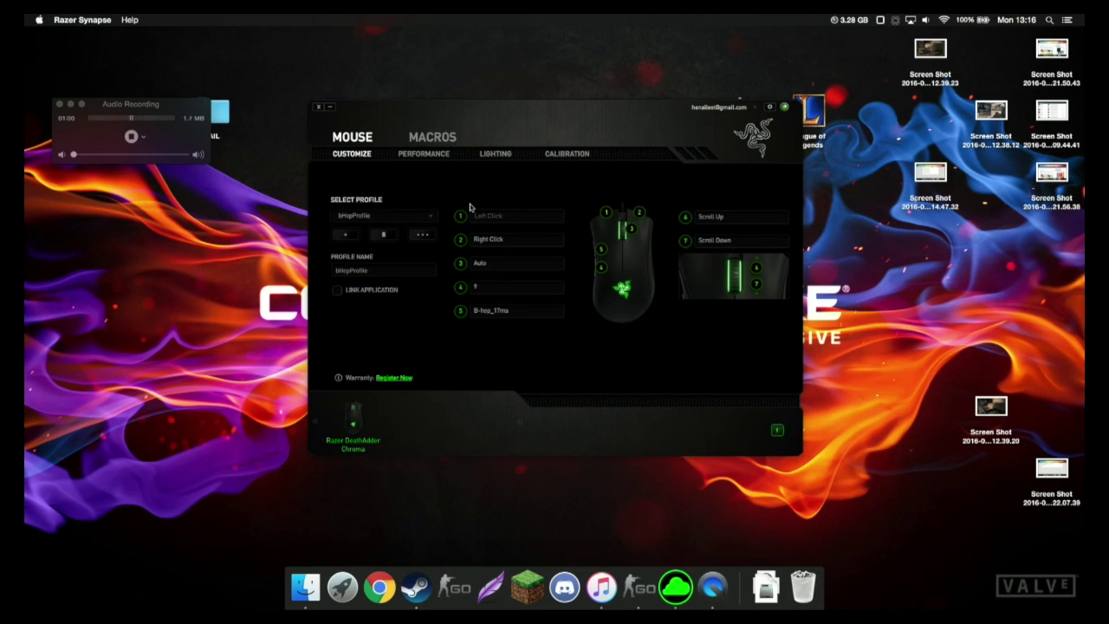
Review the sensitivity, acceleration and polling rate settings of bHopProfile
drag(413, 112, 441, 103)
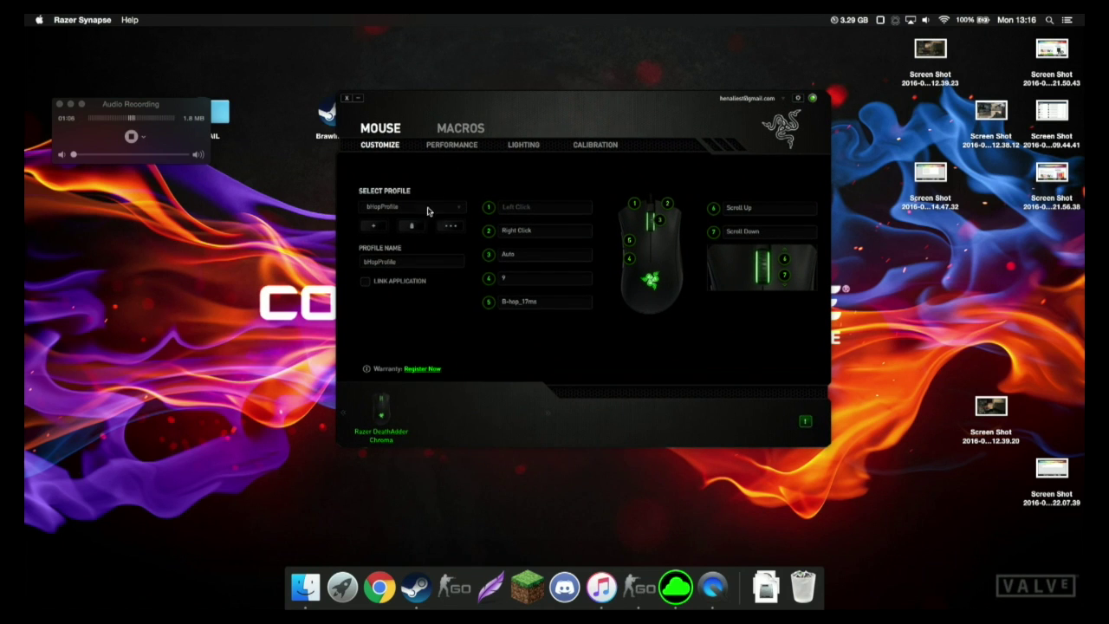
click(439, 151)
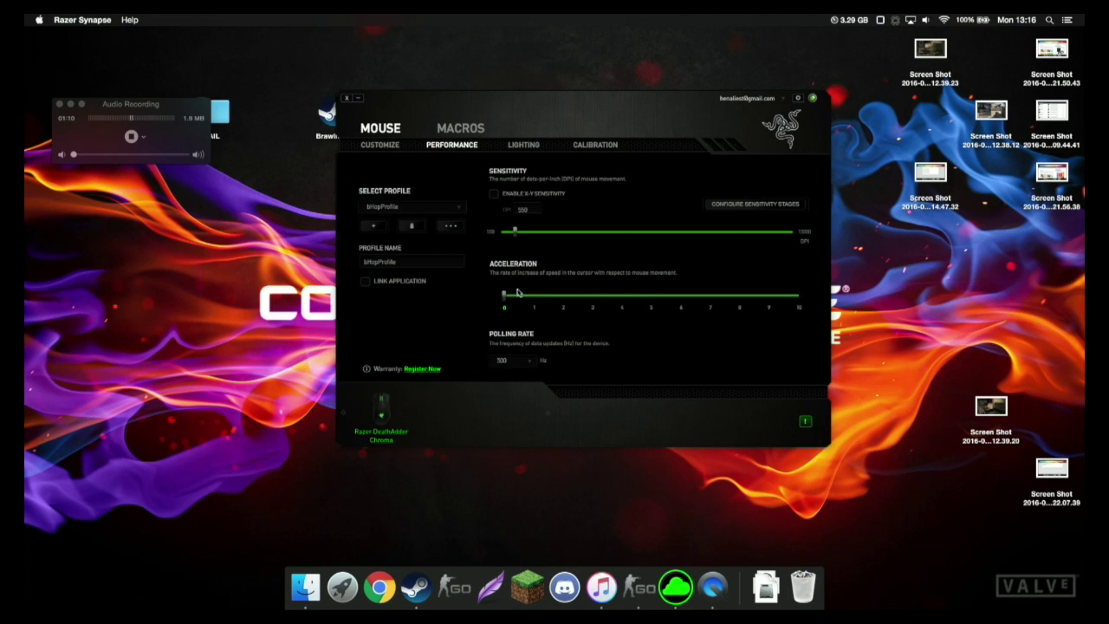
click(383, 146)
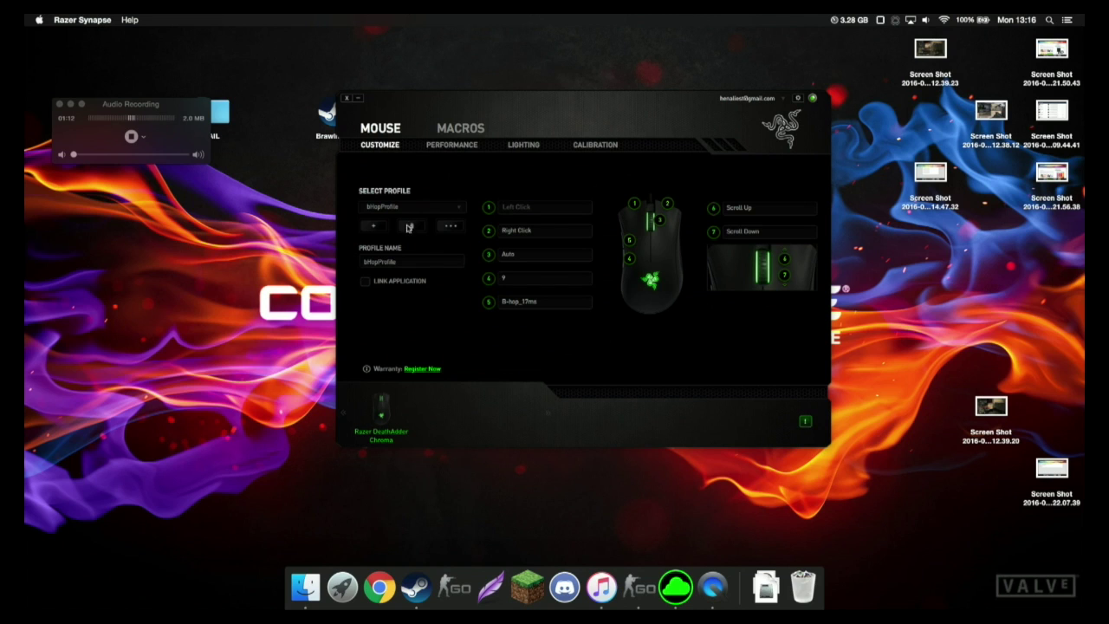
Create a new mouse profile and name it "Demo Profile"
click(397, 209)
click(410, 182)
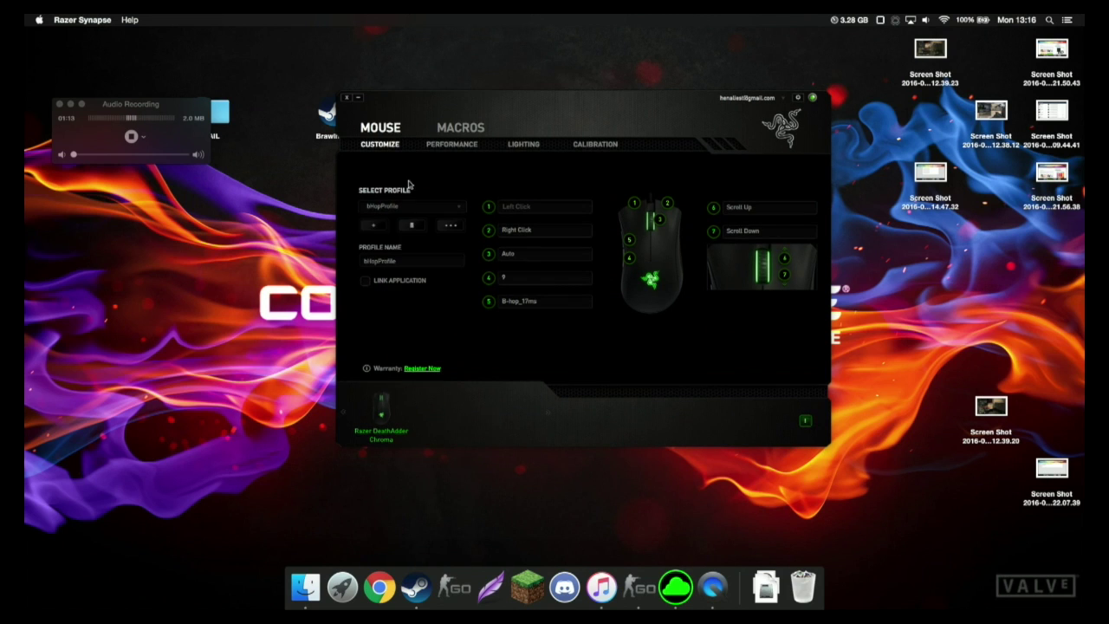
click(385, 224)
text(D)
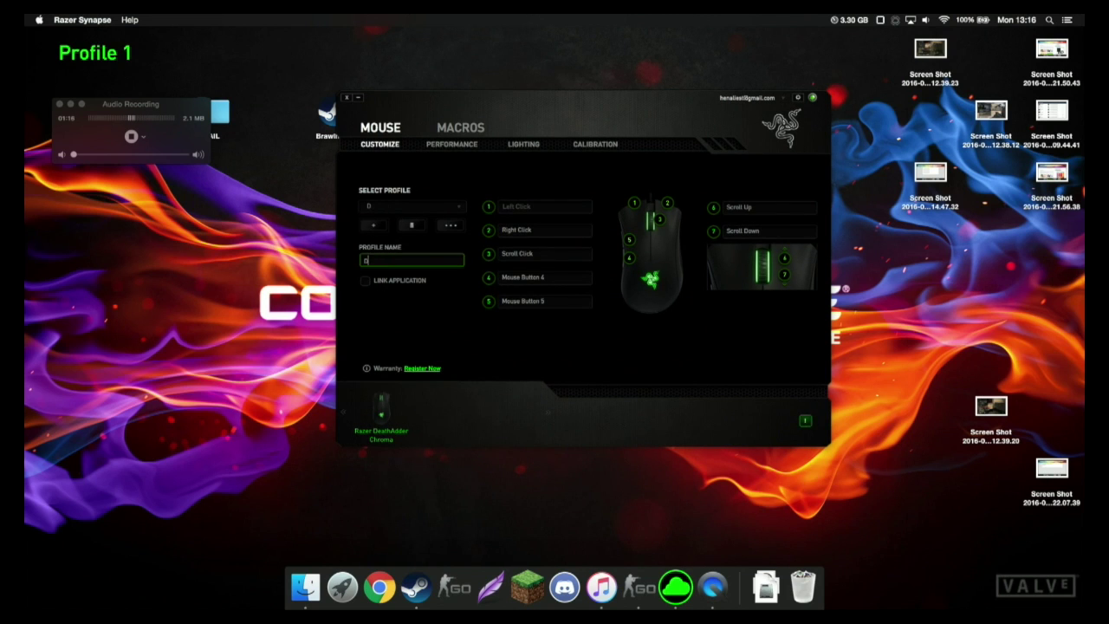
text(emo Prf)
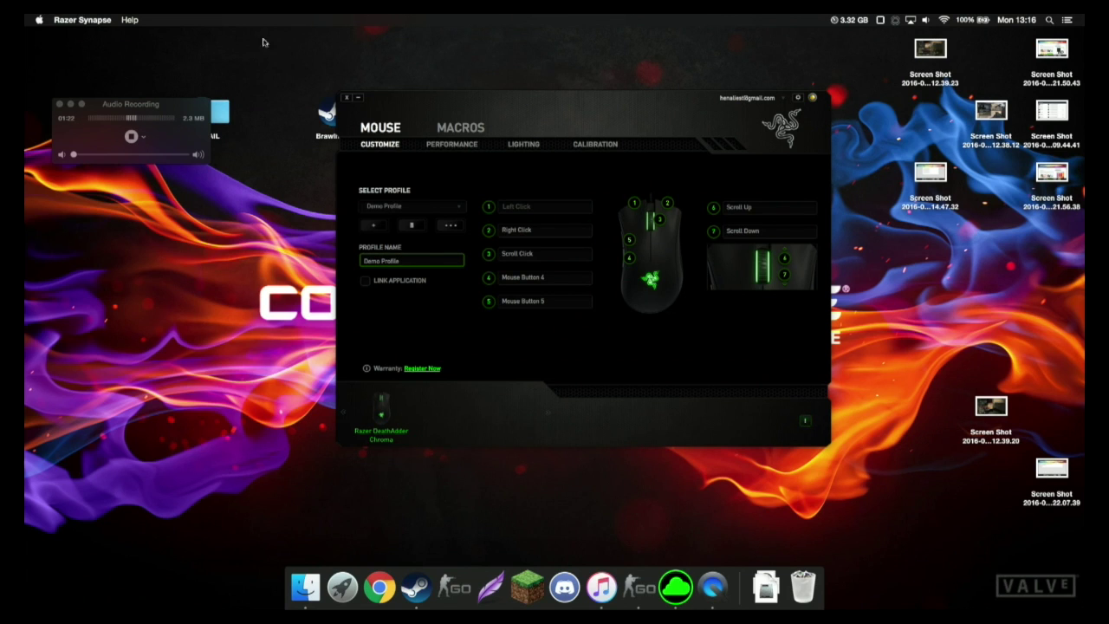
Set Demo Profile's sensitivity to 550 DPI and its acceleration to 0
click(452, 144)
drag(540, 237, 513, 234)
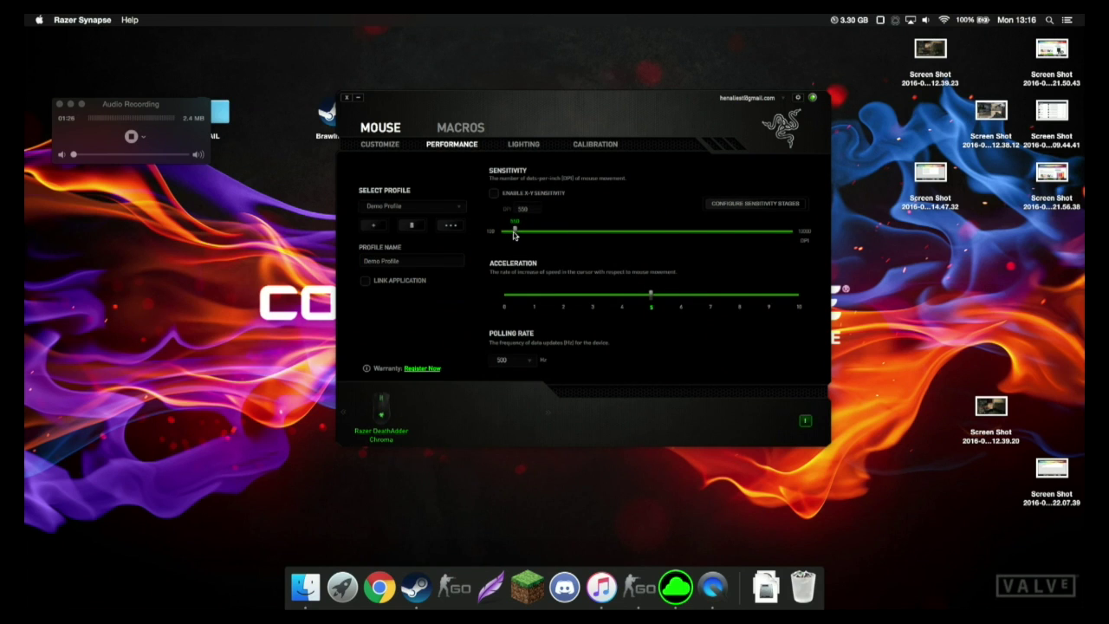
click(506, 295)
click(379, 148)
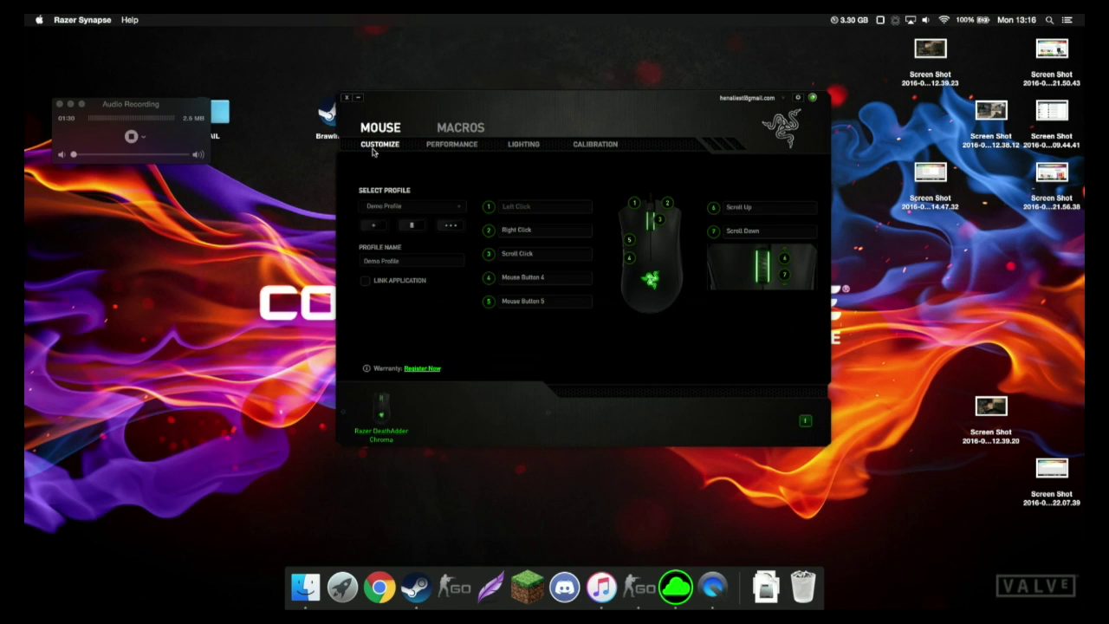
Create a new macro and name it "MacroAutoclickerdemo"
click(453, 130)
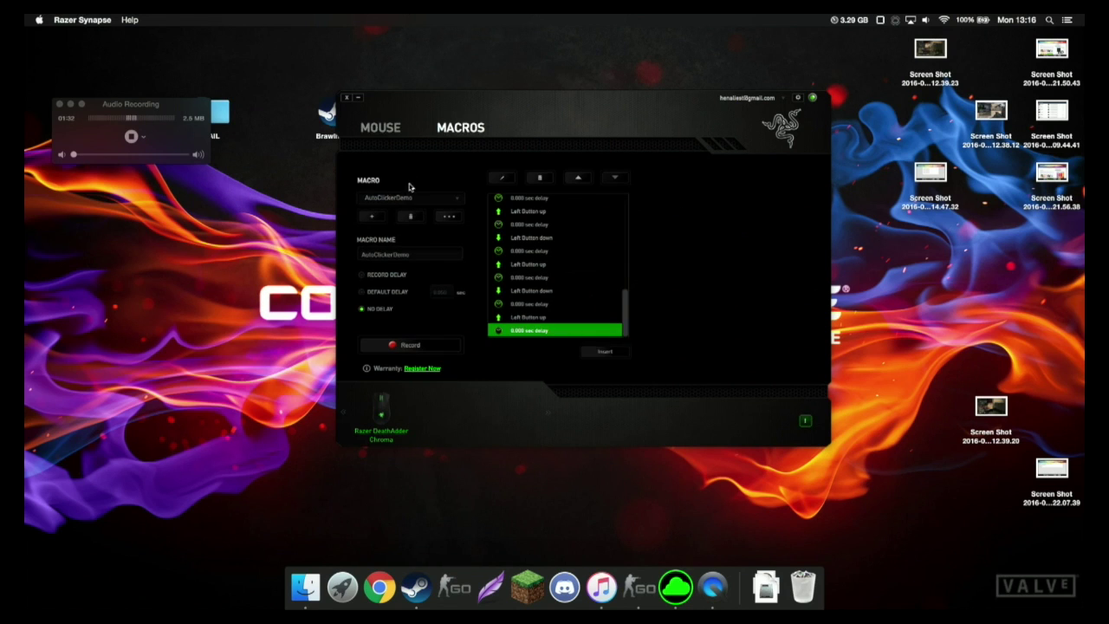
click(372, 217)
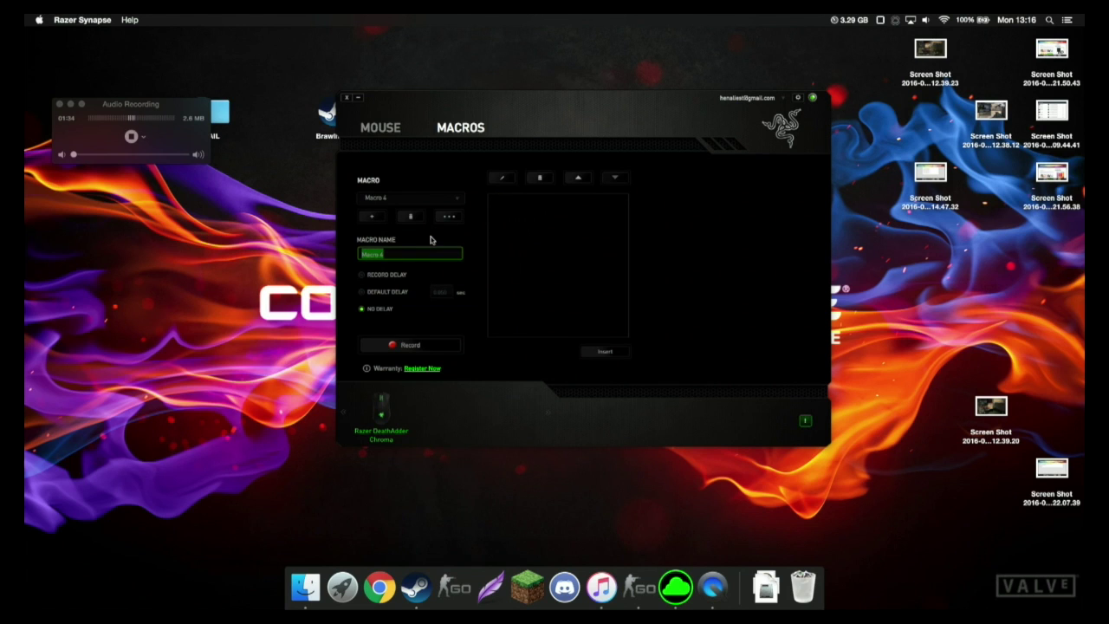
text(MacroAutoclickerdemo)
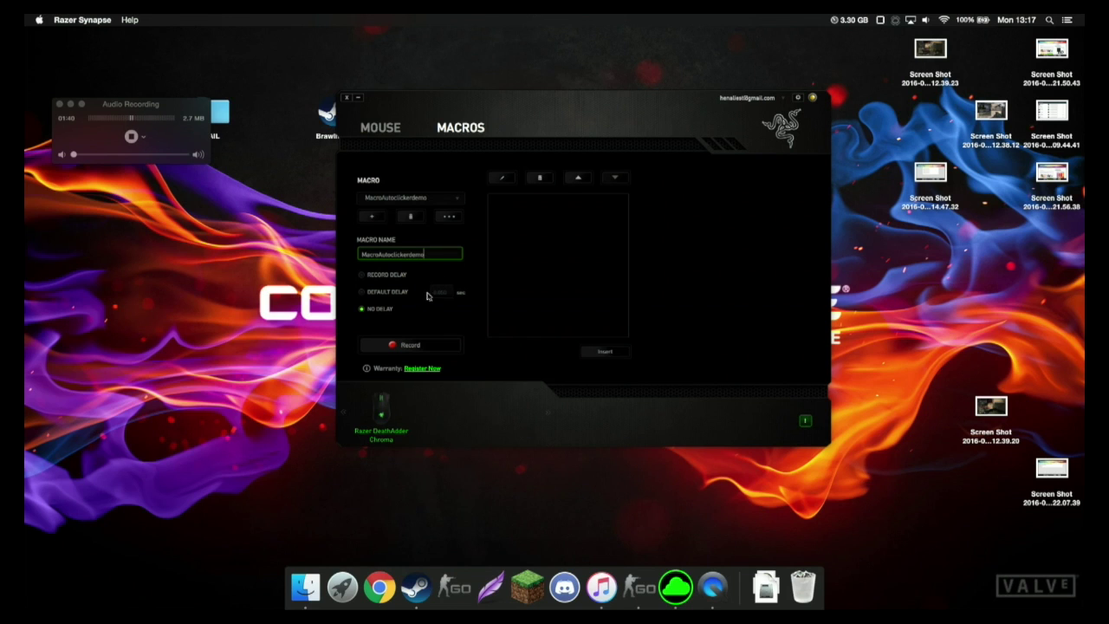
Record a burst of left clicks in the MacroAutoclickerdemo macro with no delay
click(399, 294)
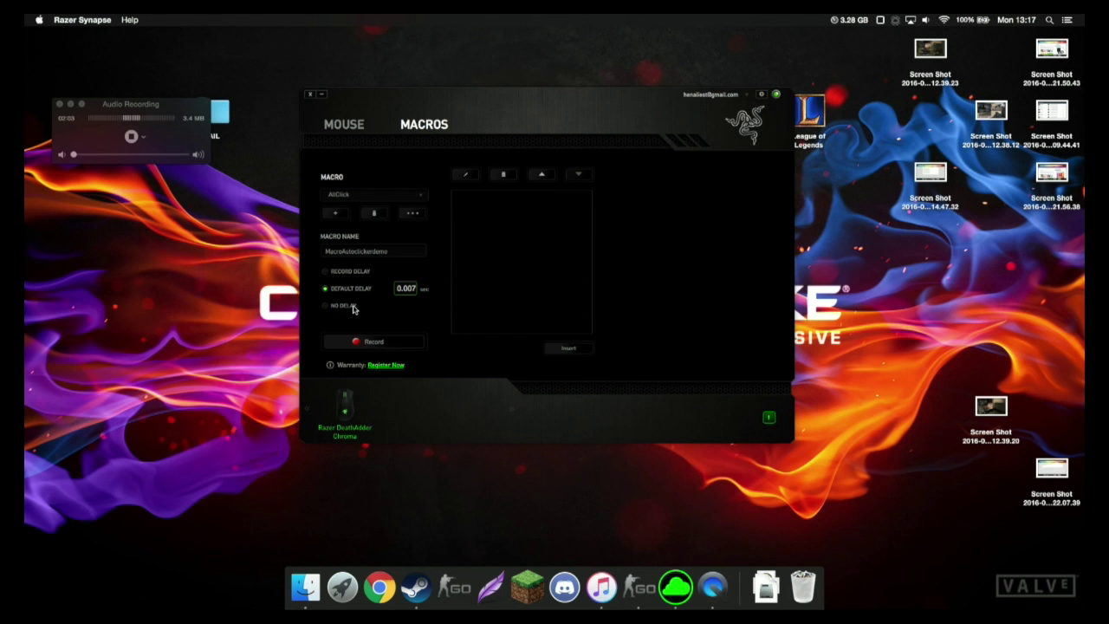
click(357, 310)
click(403, 340)
click(498, 262)
click(498, 262)
click(498, 262)
click(498, 262)
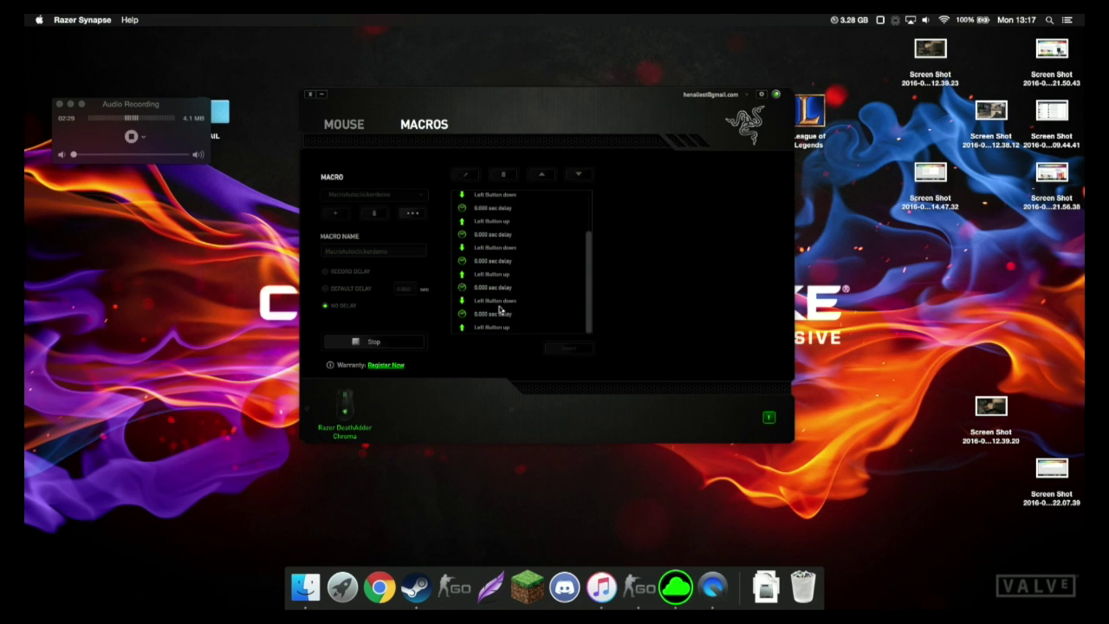
click(410, 340)
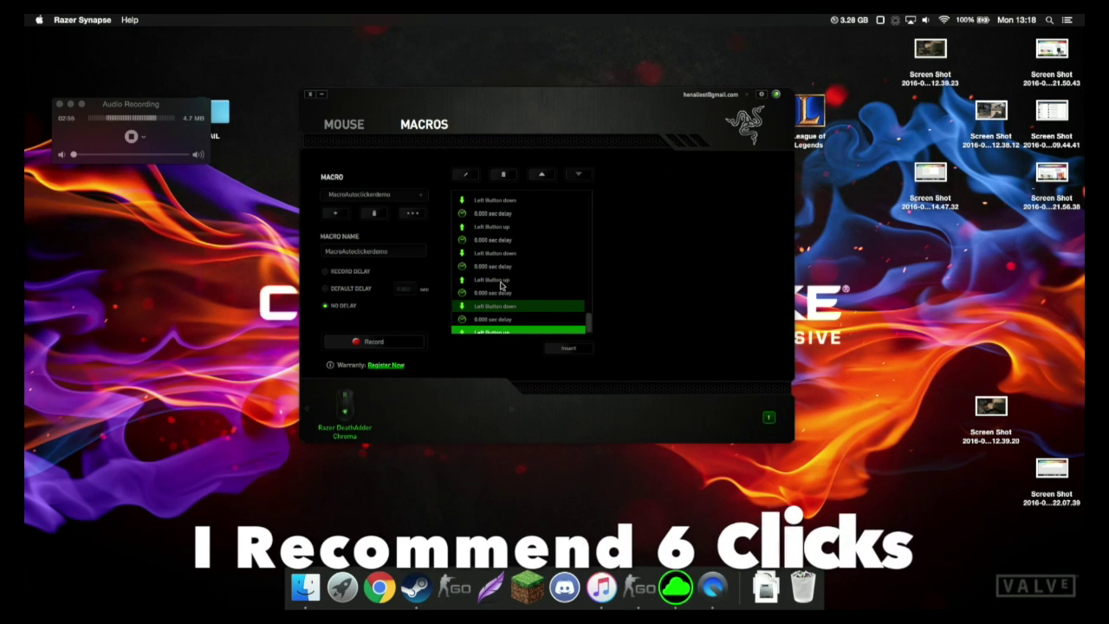
Examine the recorded left-button and delay events throughout the macro's event list
click(503, 280)
scroll(503, 277, up, 10)
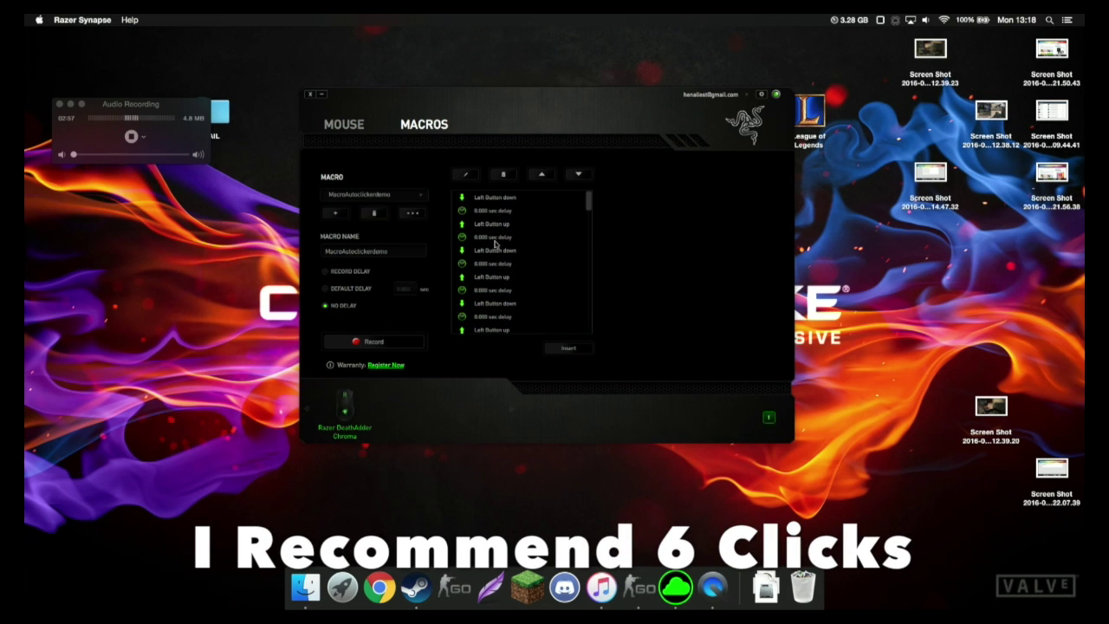
click(506, 229)
scroll(518, 266, down, 10)
scroll(517, 277, up, 10)
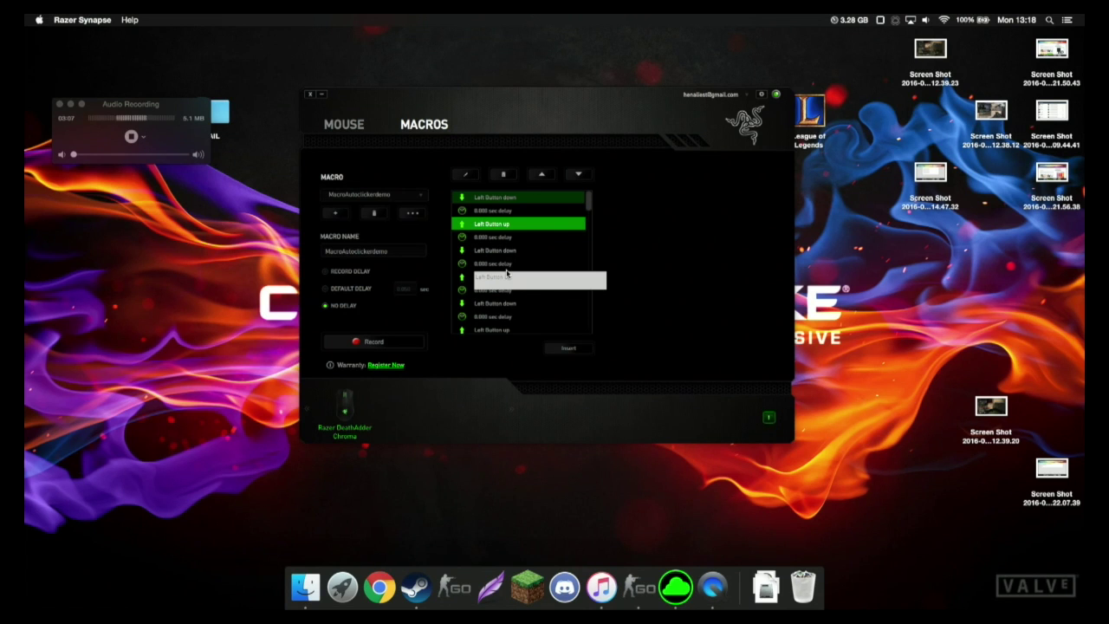
scroll(520, 272, down, 10)
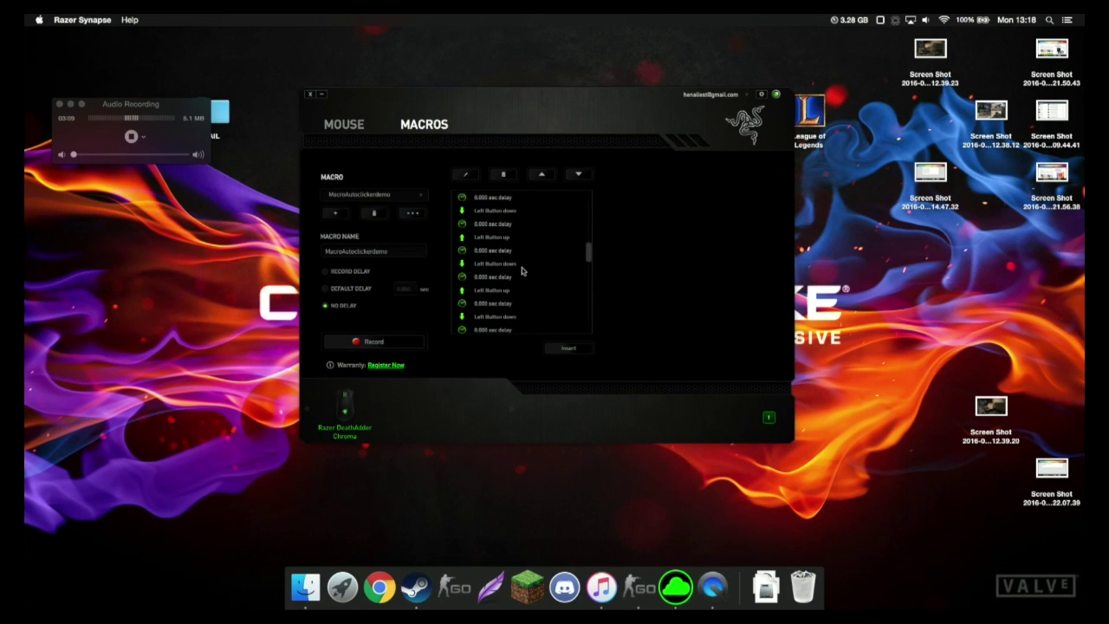
scroll(521, 271, up, 3)
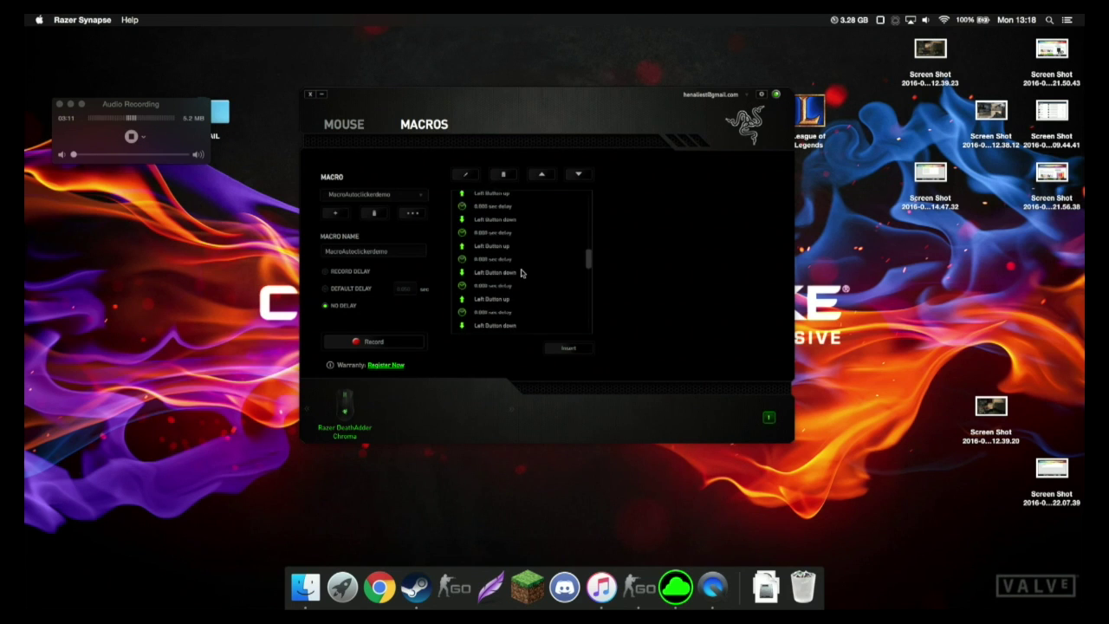
scroll(533, 242, up, 5)
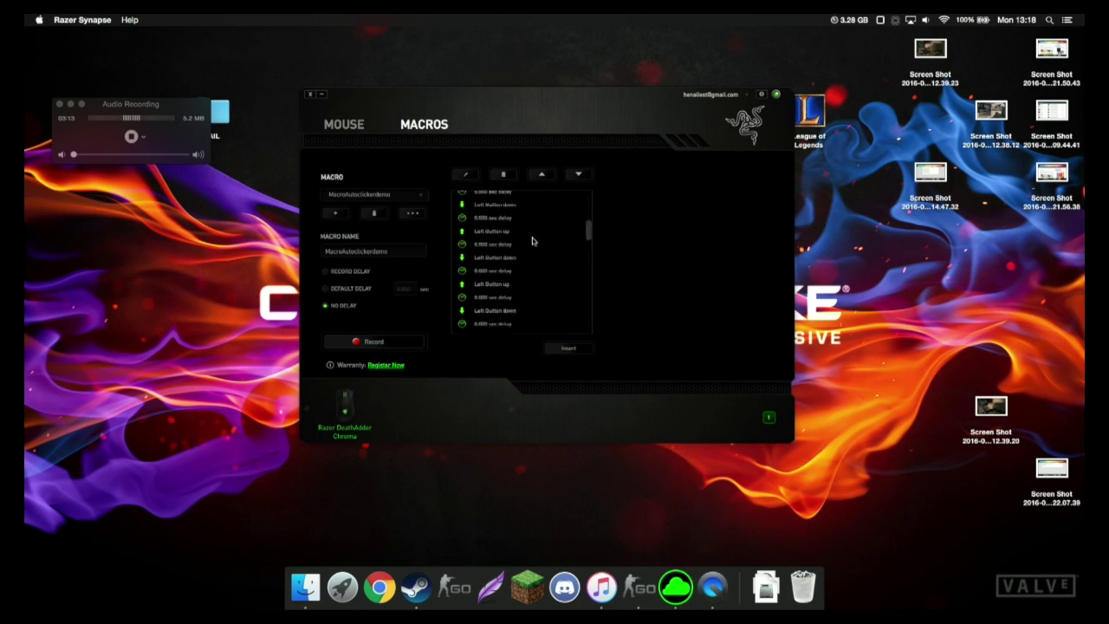
Delete all recorded button and delay events from the MacroAutoclickerdemo macro
click(533, 241)
click(502, 177)
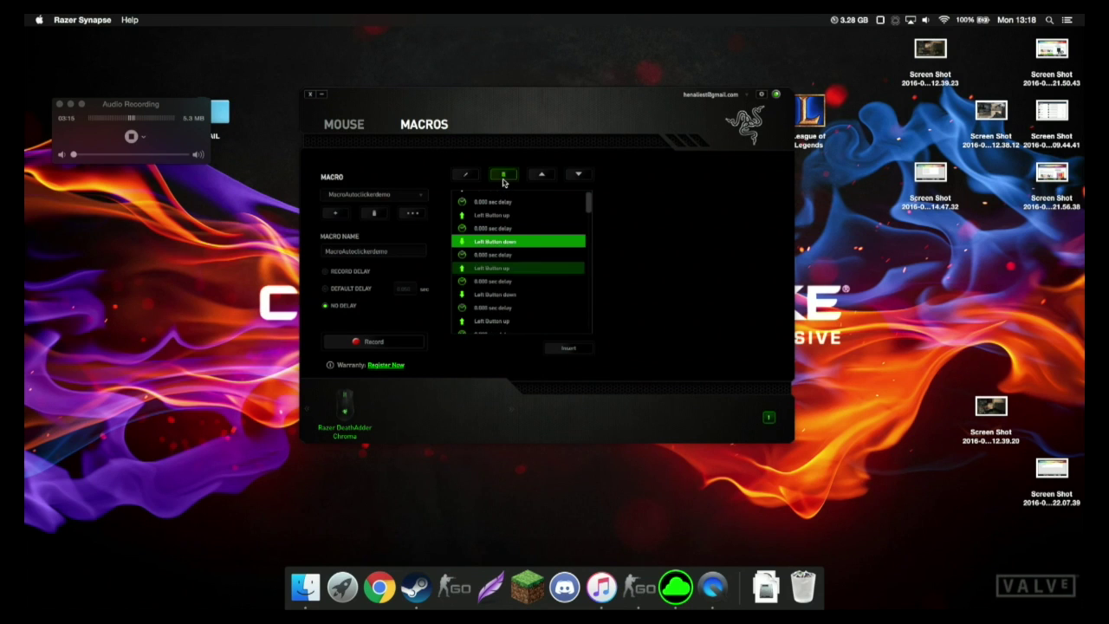
click(503, 179)
click(503, 179)
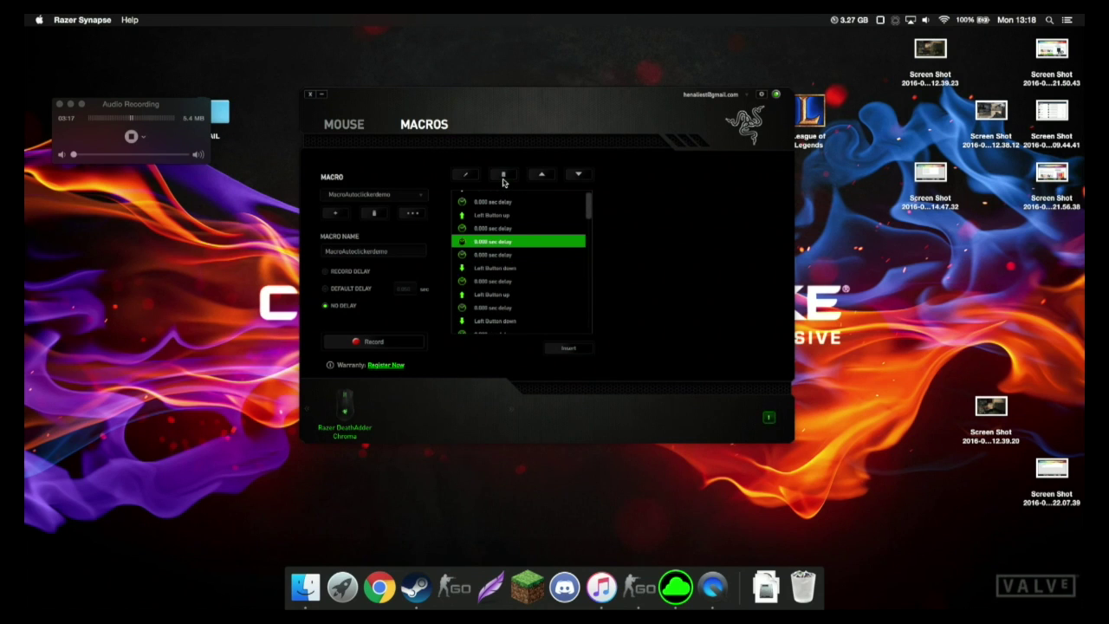
click(495, 178)
click(497, 178)
click(496, 179)
double_click(496, 178)
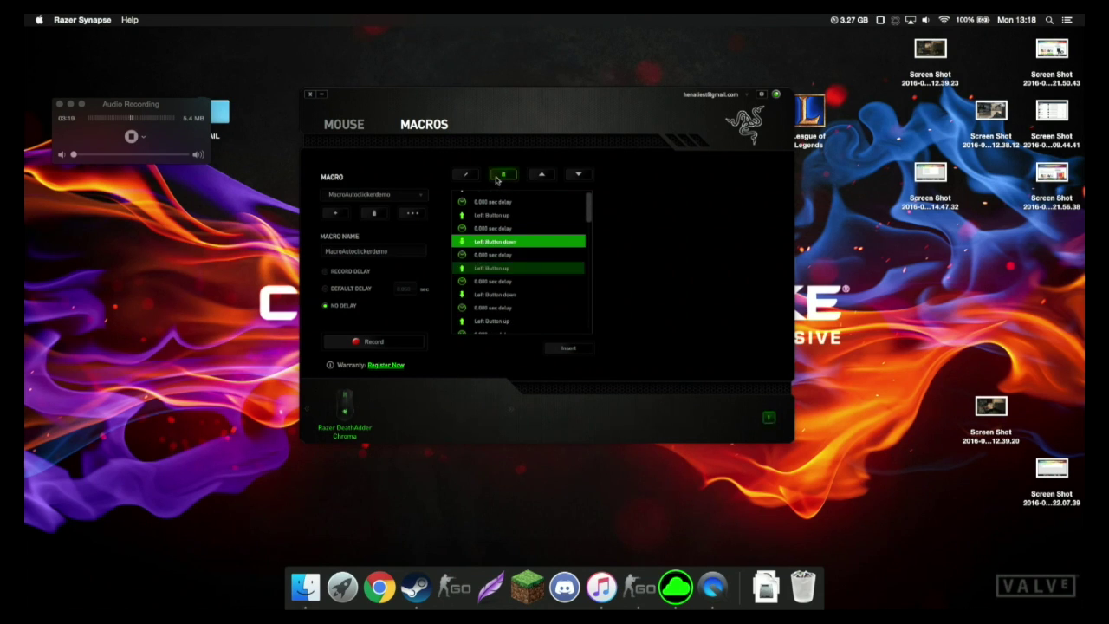
click(497, 178)
click(496, 179)
click(497, 178)
click(497, 177)
click(503, 177)
click(502, 176)
click(503, 177)
click(502, 177)
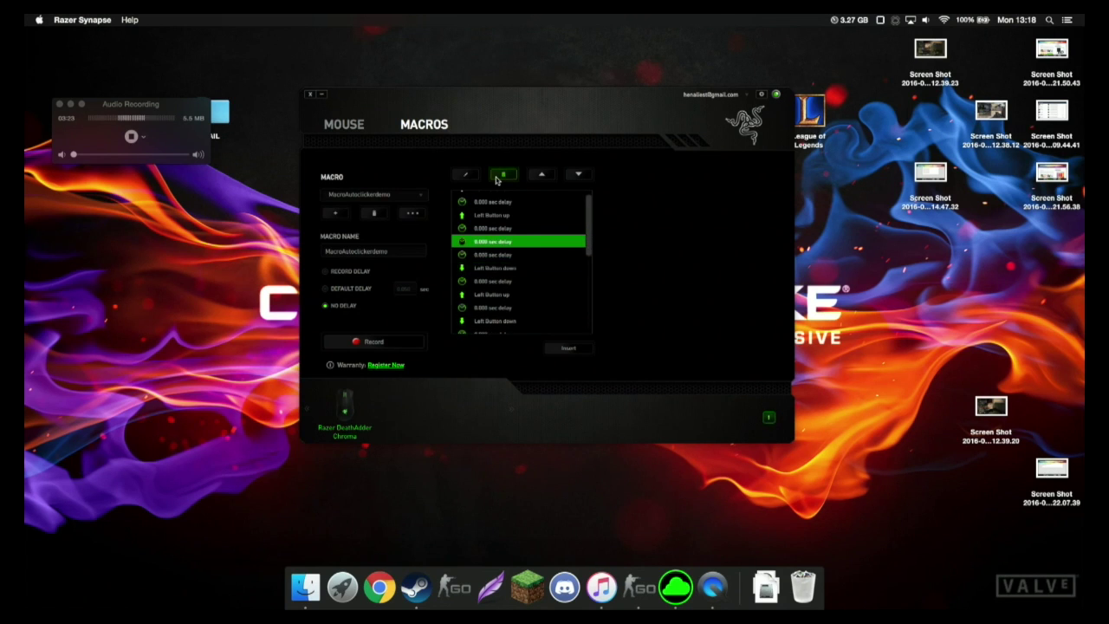
click(502, 176)
click(503, 177)
click(498, 177)
click(498, 176)
click(498, 177)
click(498, 177)
Record five quick left clicks without delay in the emptied MacroAutoclickerdemo macro
click(373, 341)
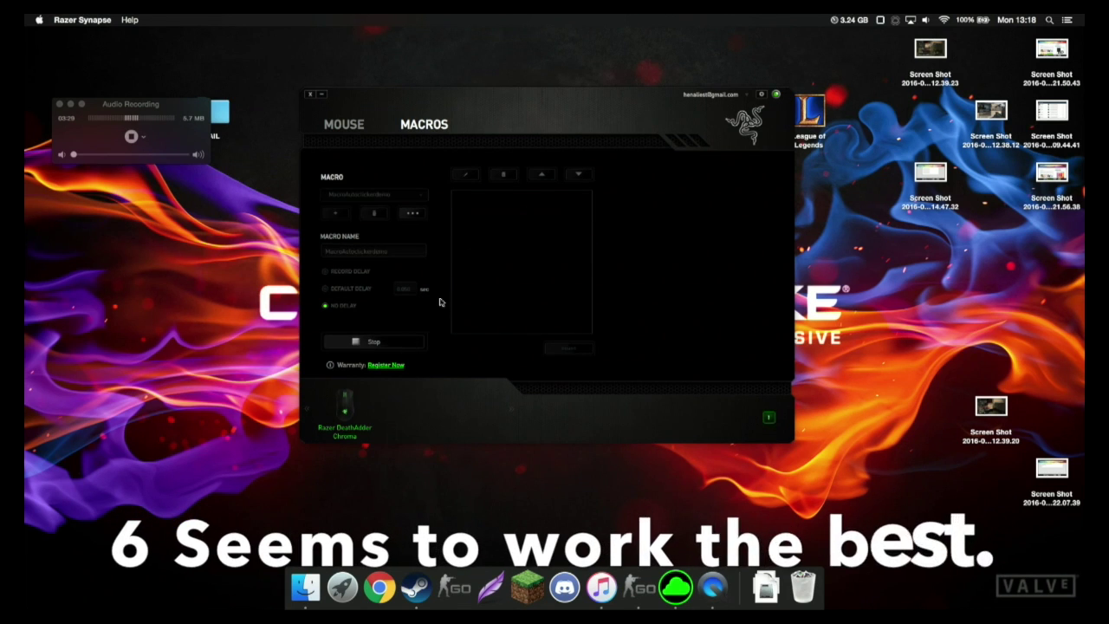
click(501, 239)
click(501, 238)
click(501, 238)
click(501, 238)
click(501, 238)
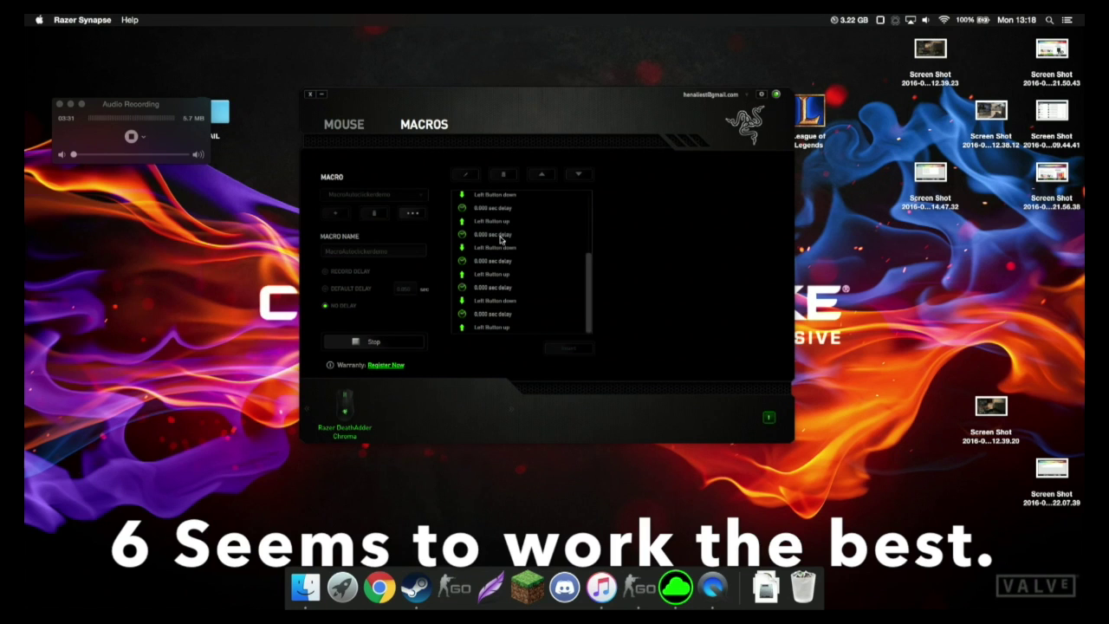
click(404, 344)
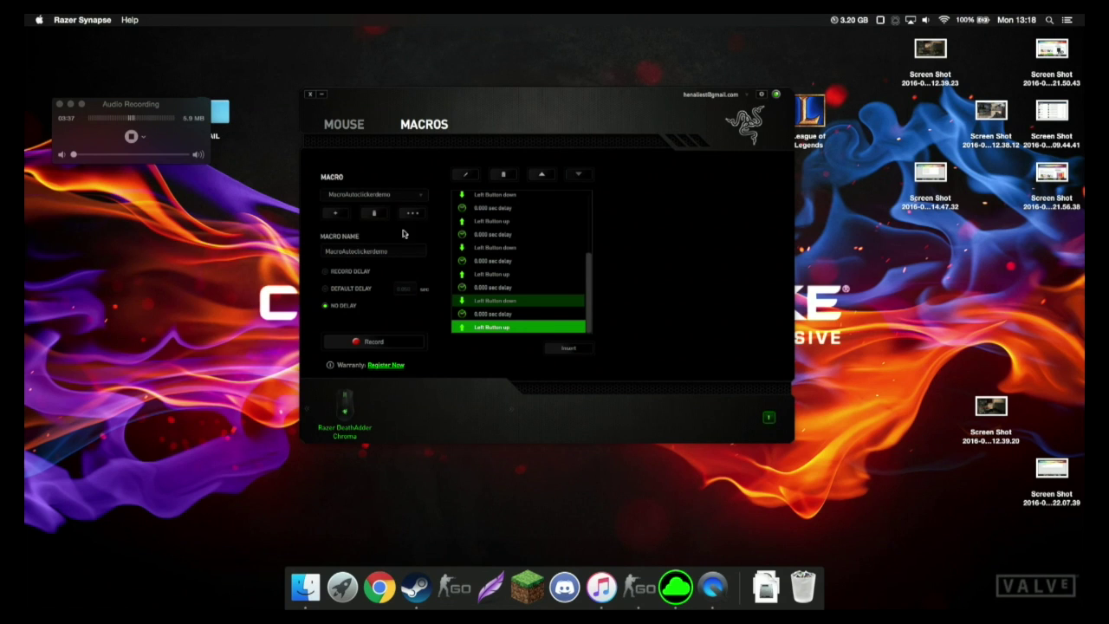
Change mouse button 5 of Demo Profile to a macro function and choose MacroAutoclickerdemo for it
click(350, 130)
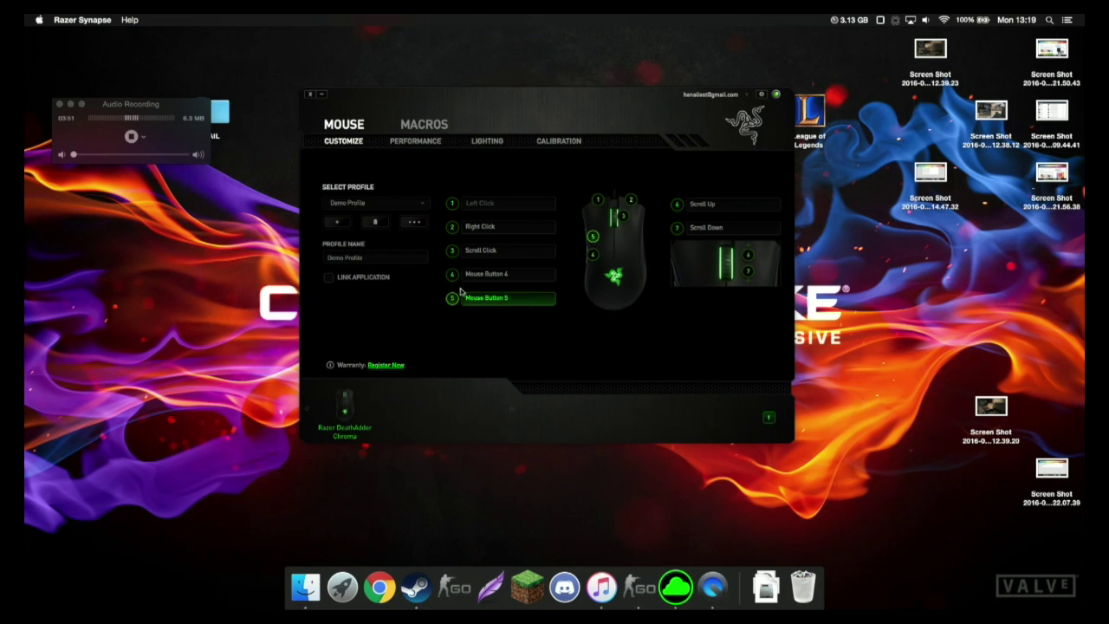
click(505, 299)
click(542, 178)
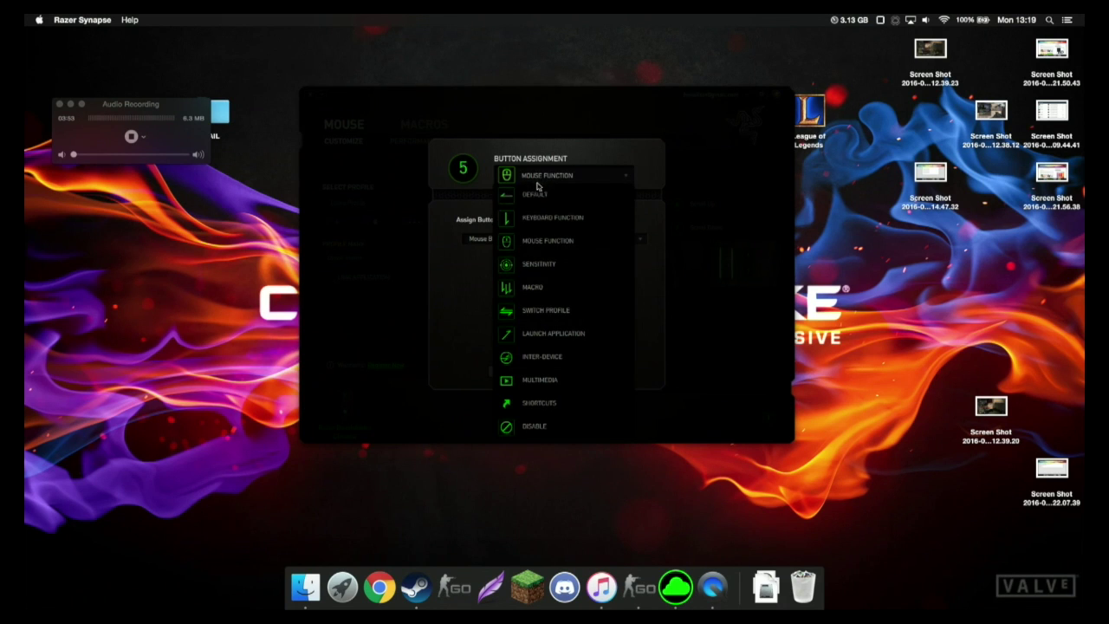
click(560, 289)
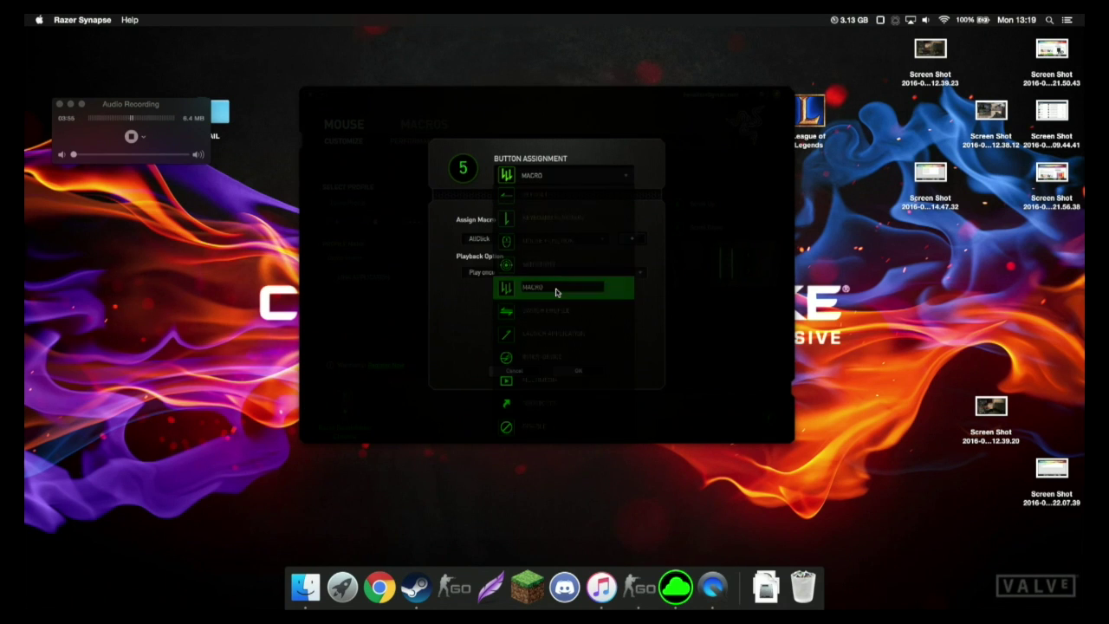
click(503, 240)
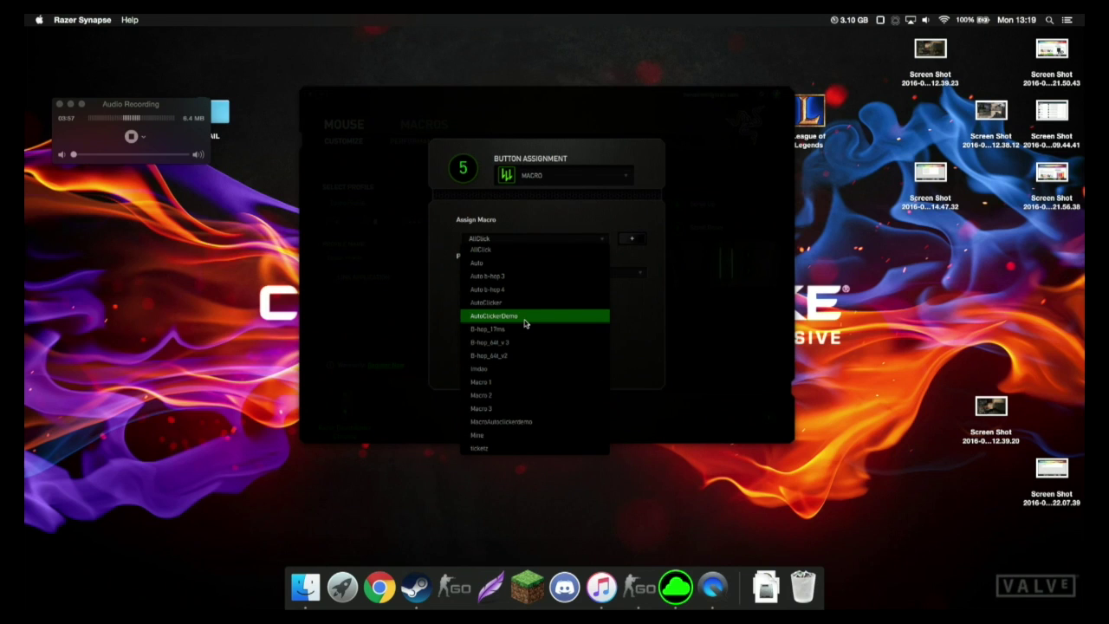
click(555, 422)
Set the macro's playback option to "Play while assigned key is pressed" and save the button assignment
click(518, 274)
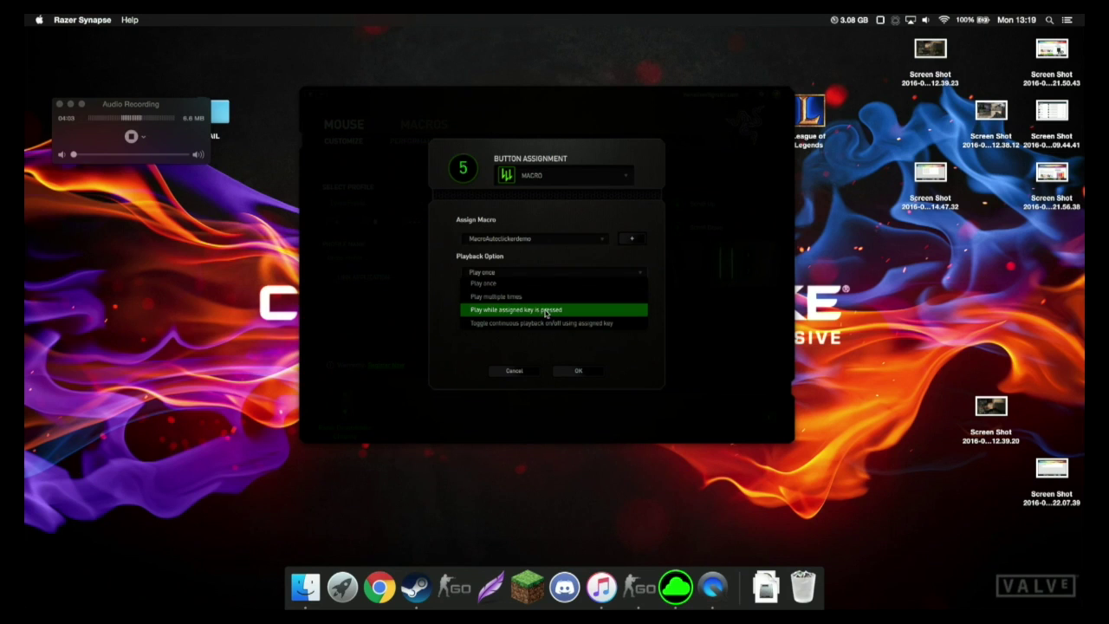
click(546, 313)
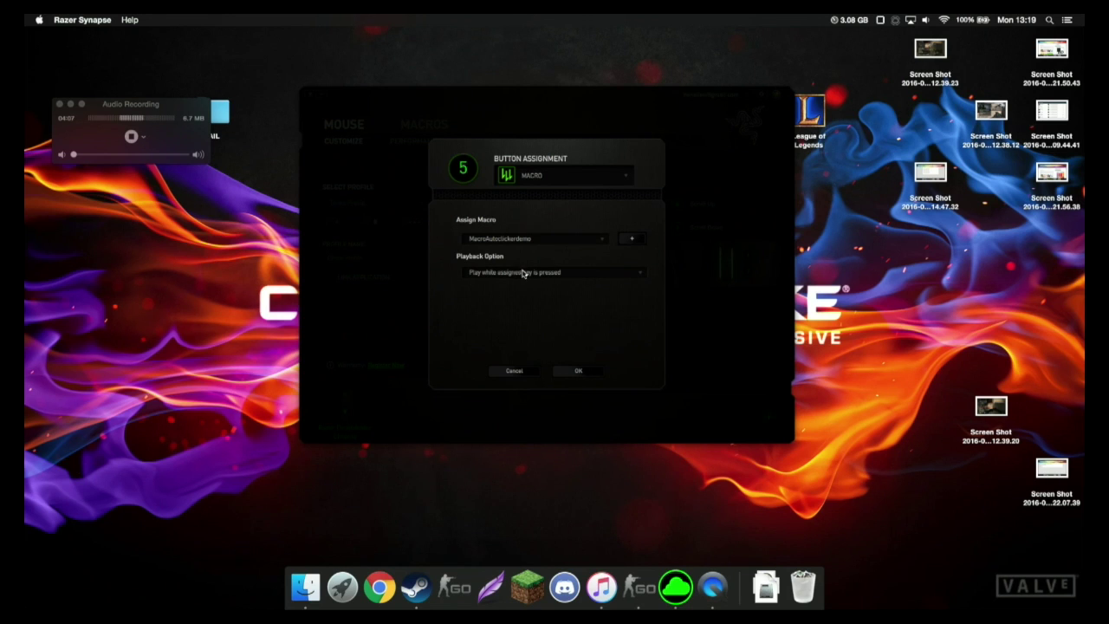
click(581, 372)
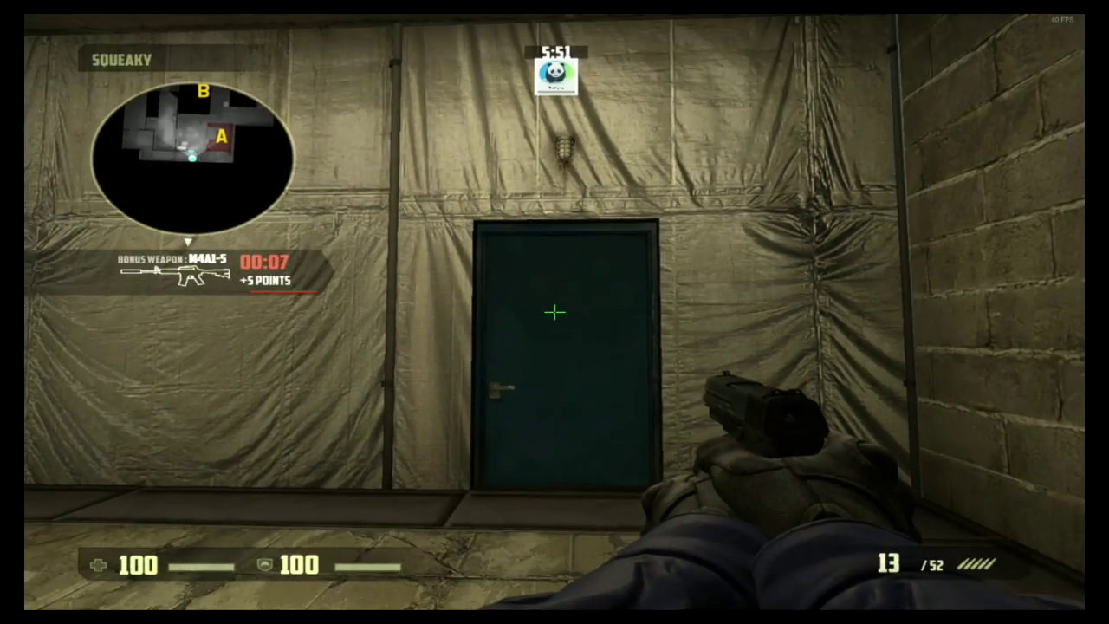
key(w)
key(e)
key(w)
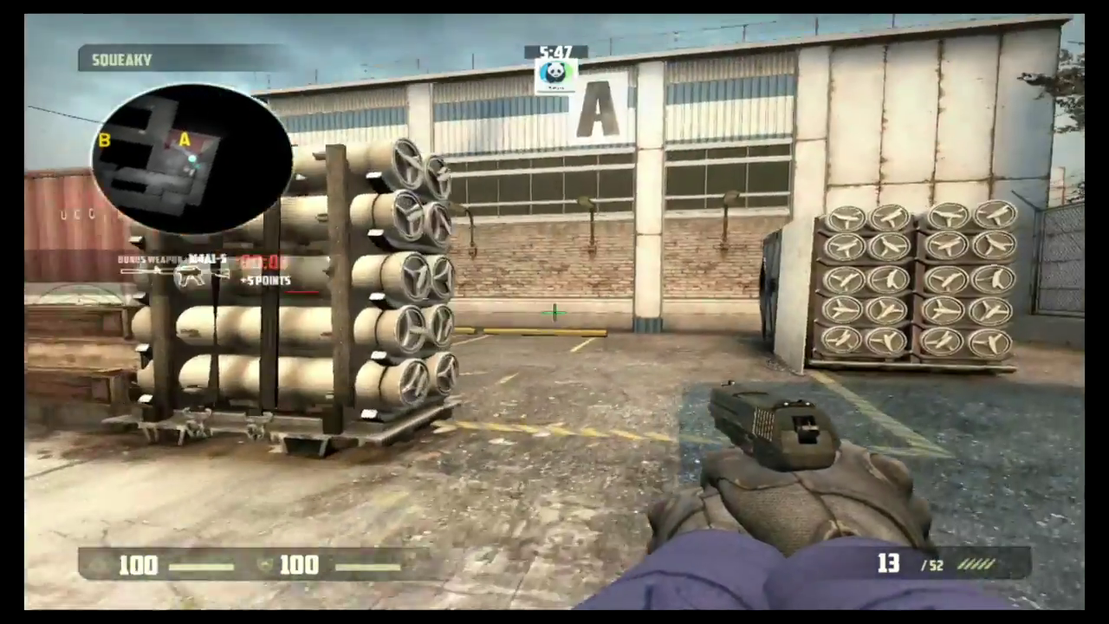
key(w)
key(f)
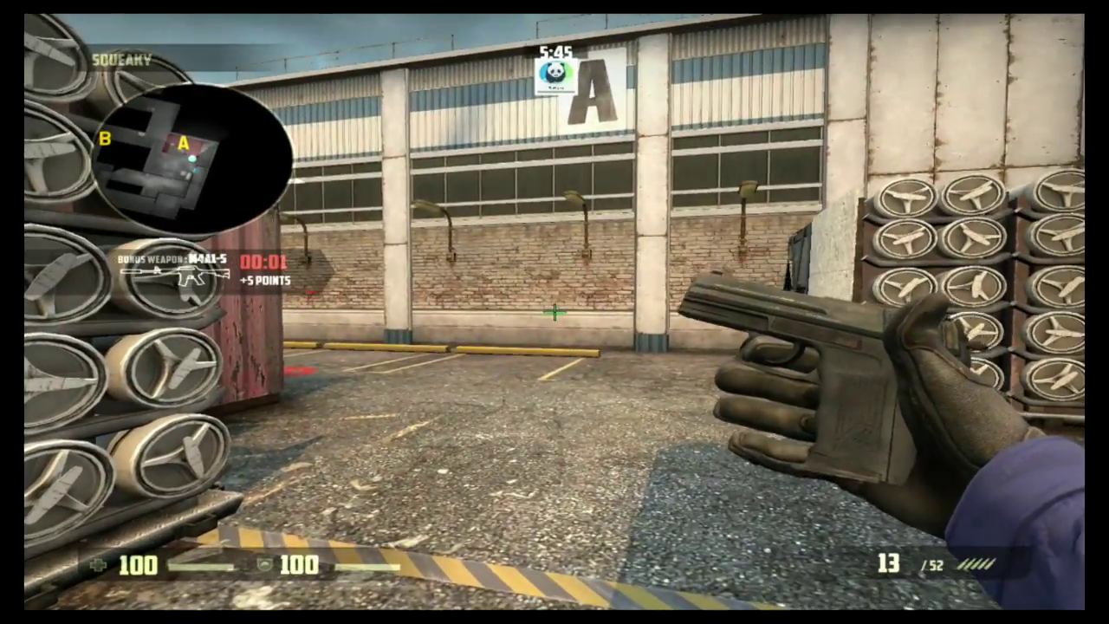
Test the auto-clicker macro in Counter-Strike by firing the pistol at the brick wall of bombsite A
key(w)
click(555, 312)
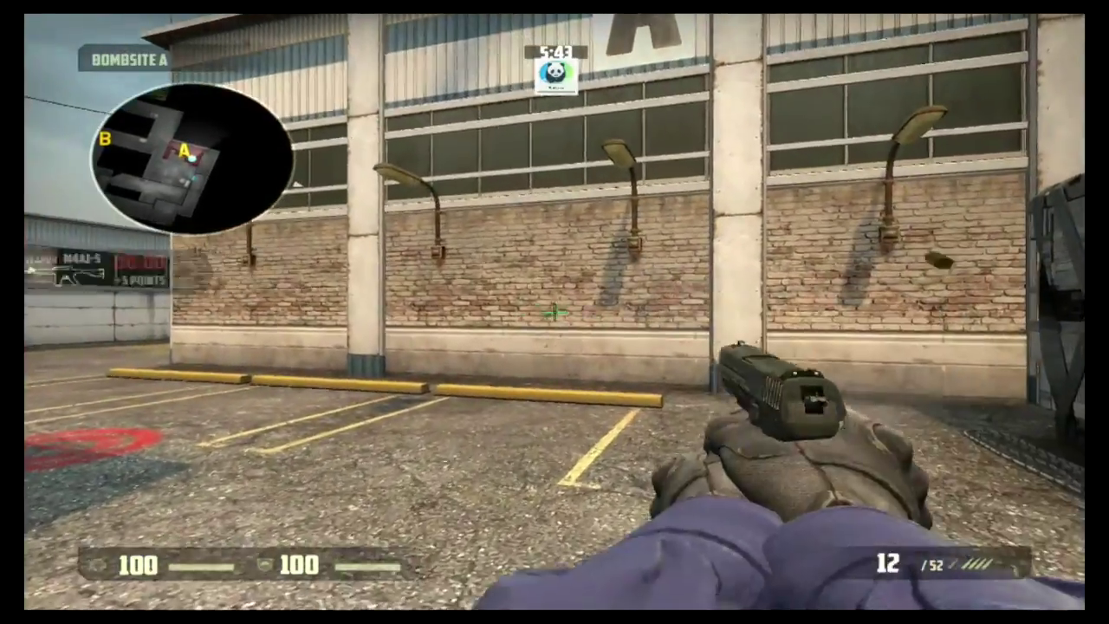
click(555, 312)
click(555, 312)
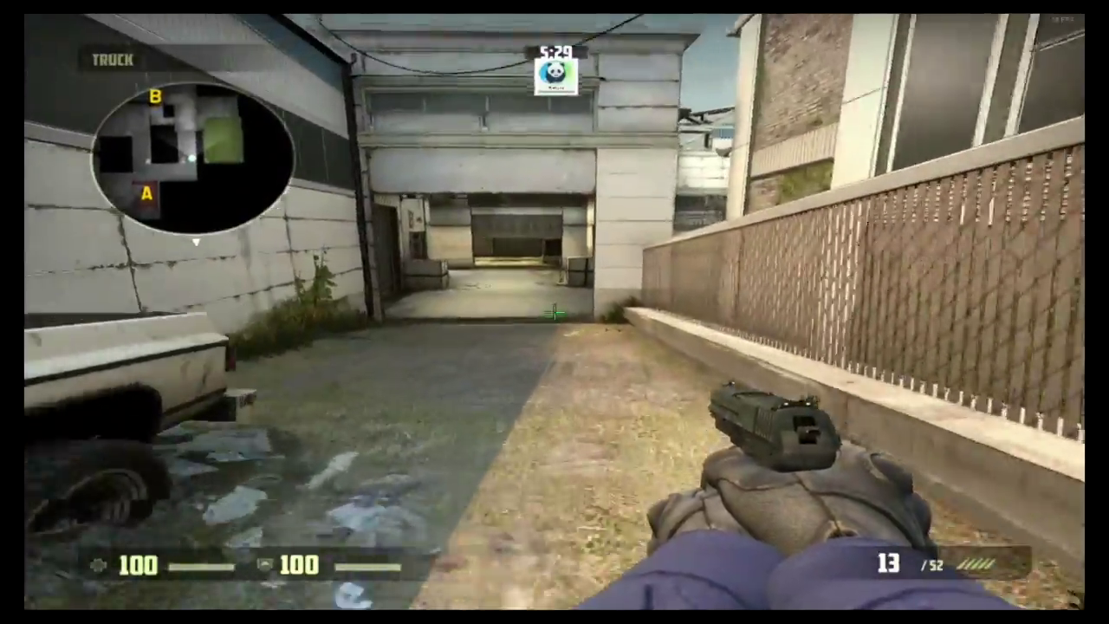
Walk from the truck area to the entrance, swapping between the knife and the P2000 pistol
key(3)
key(w)
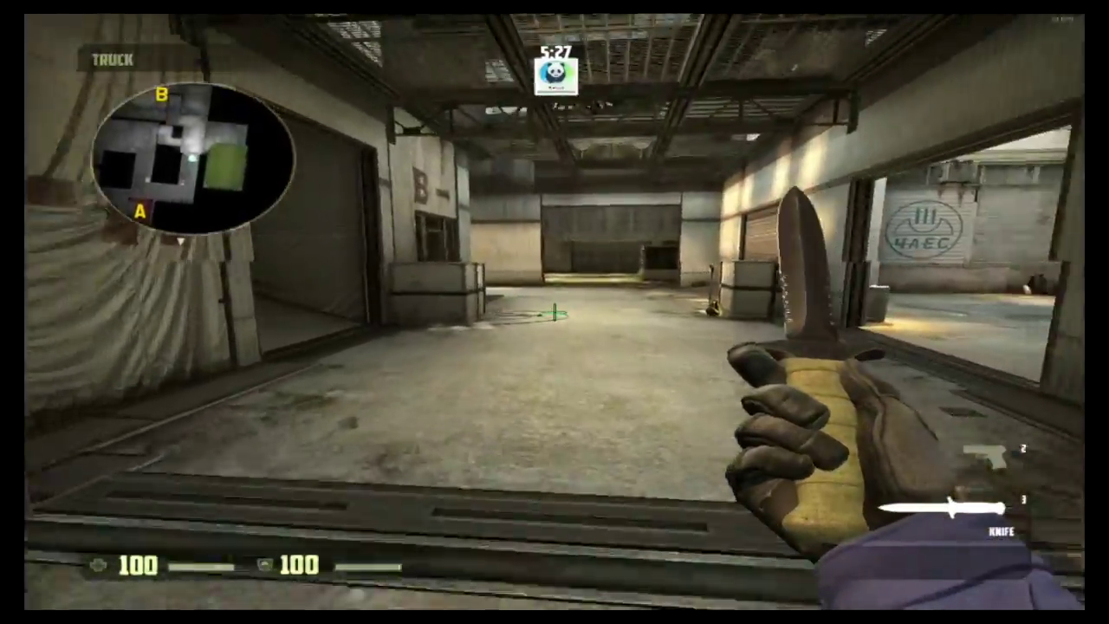
key(w)
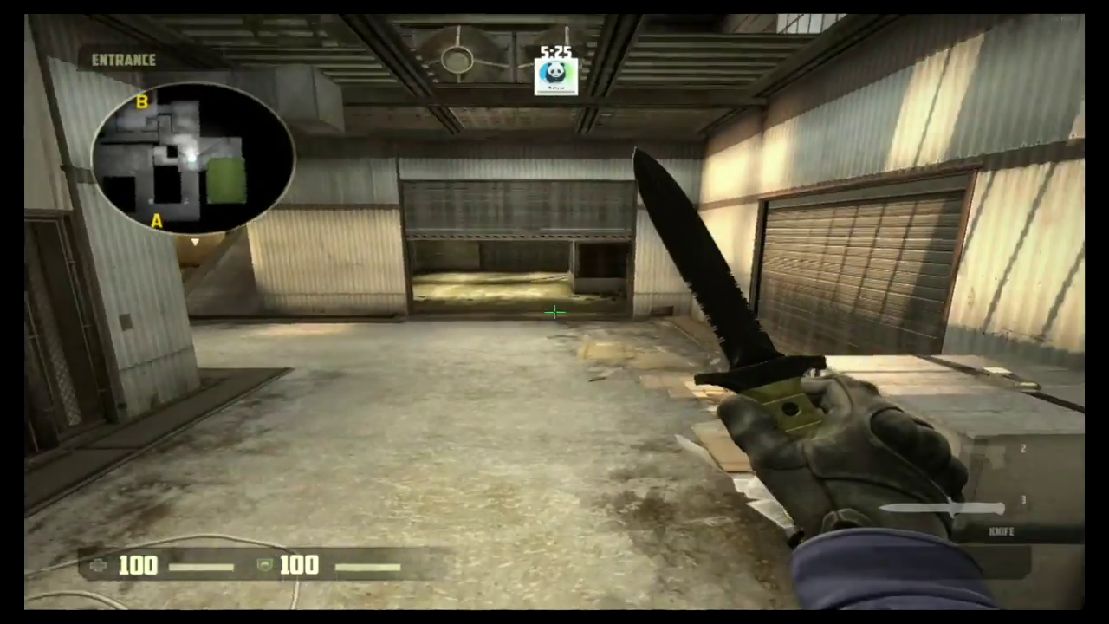
key(2)
key(3)
key(2)
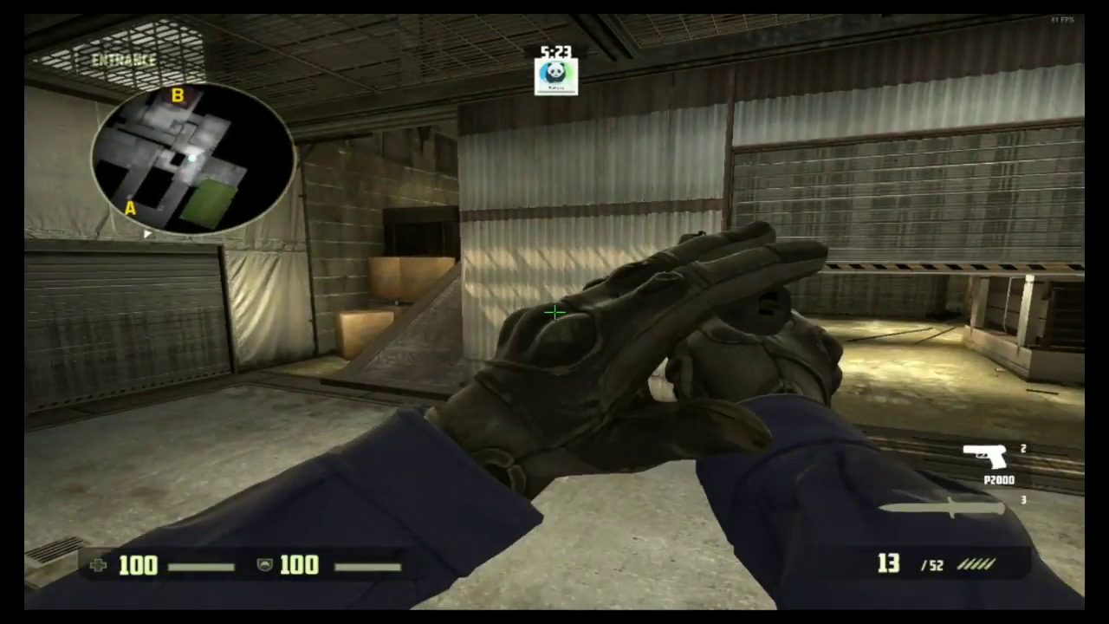
Switch to the Terrorist team and equip a Tec-9 pistol
key(Escape)
click(462, 372)
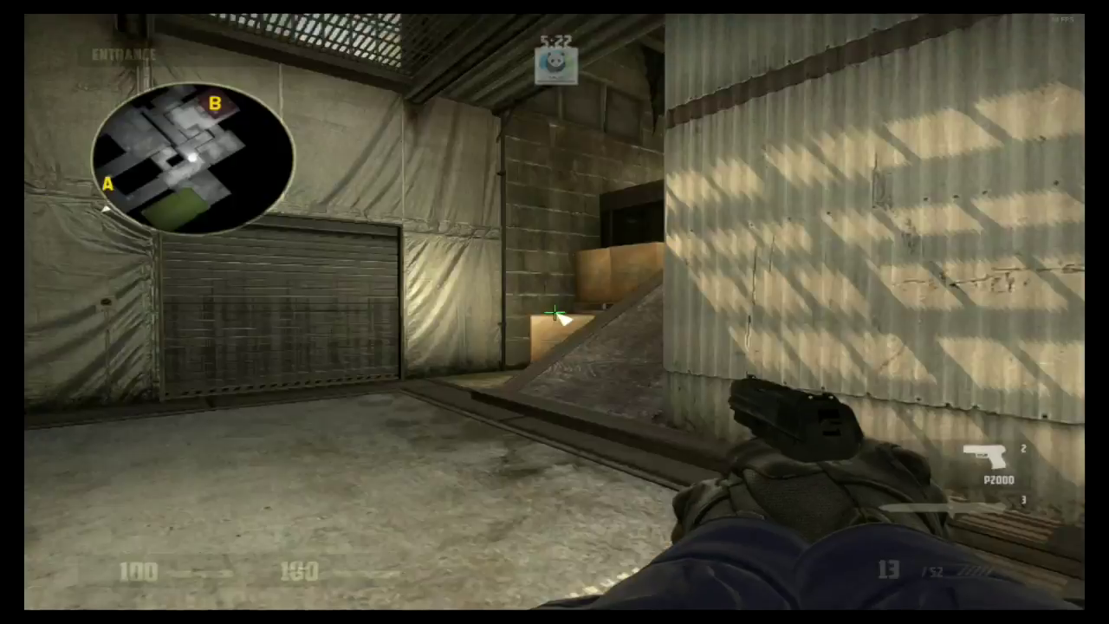
click(768, 373)
key(b)
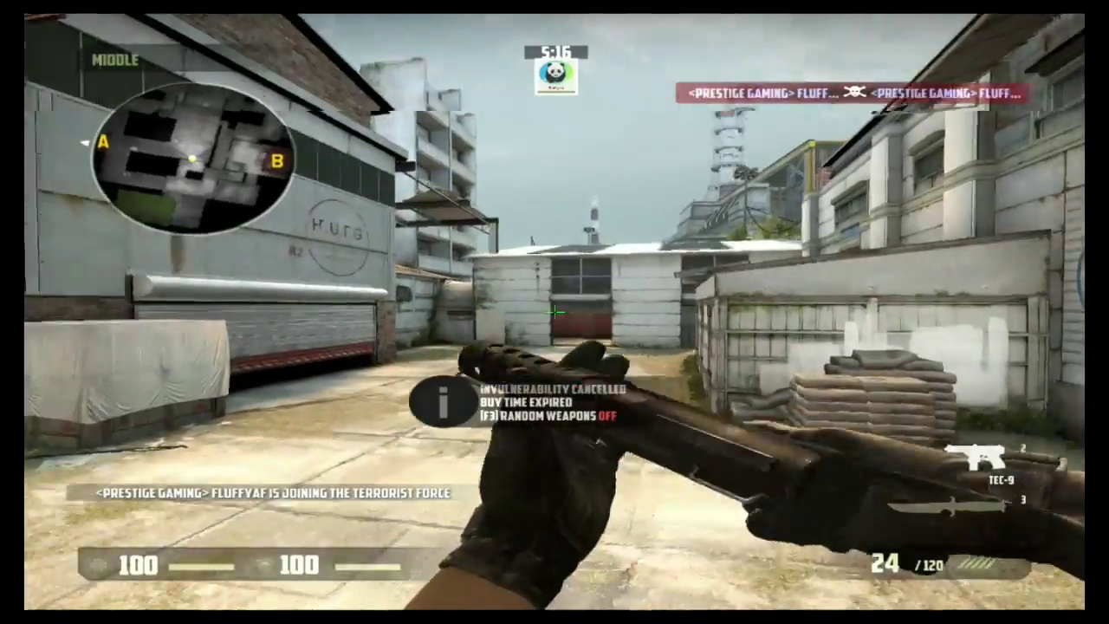
Fire the Tec-9 in rapid bursts across the middle yard and reload it
click(554, 312)
click(555, 312)
key(w)
click(554, 312)
click(554, 312)
click(555, 312)
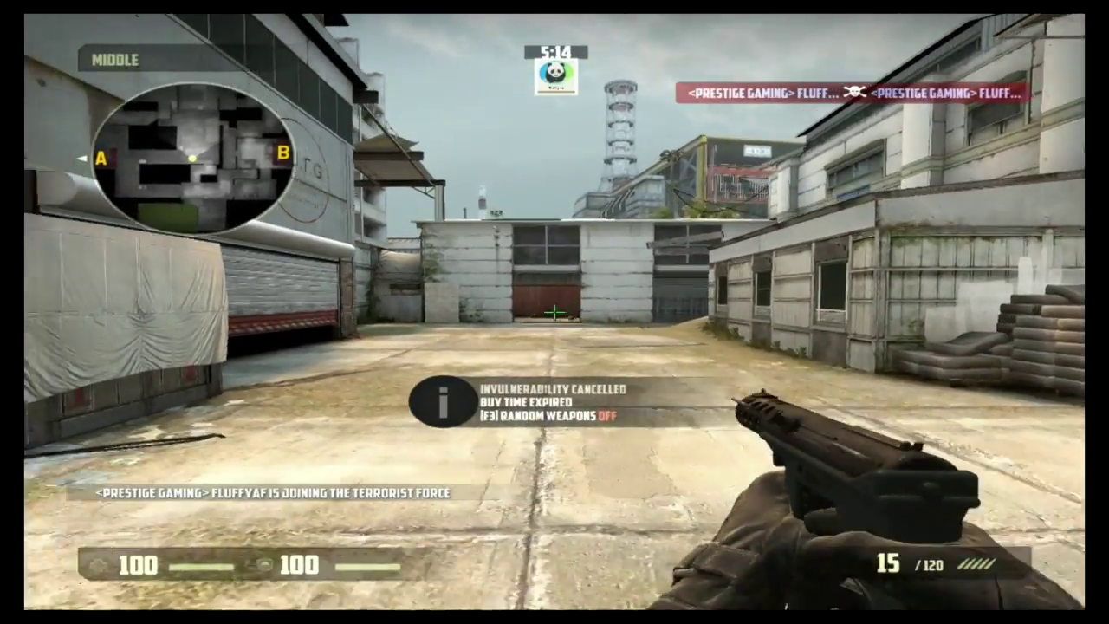
key(s)
click(554, 312)
click(555, 312)
click(555, 312)
click(555, 312)
click(554, 312)
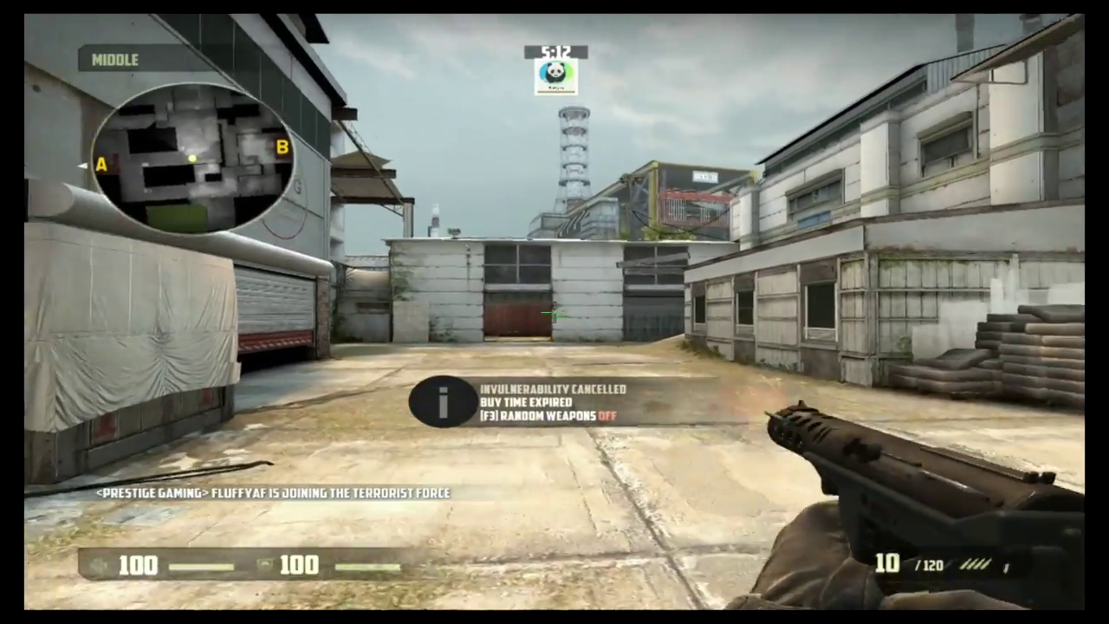
key(w)
key(r)
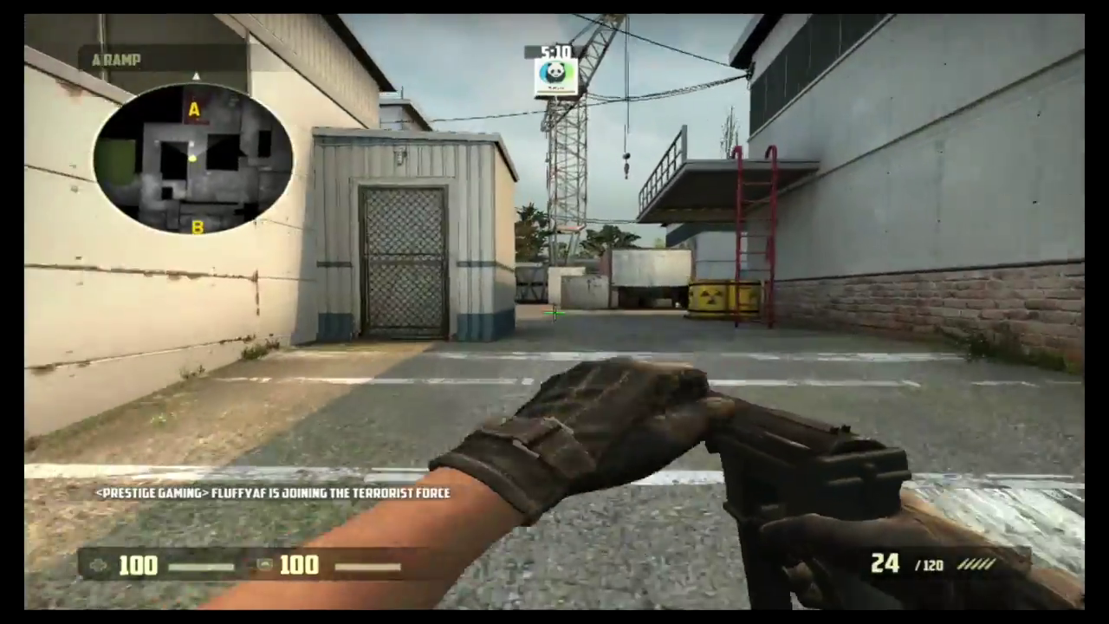
Move through bombsite A into the warehouse, alternating between the knife and the Tec-9
key(w)
key(3)
key(2)
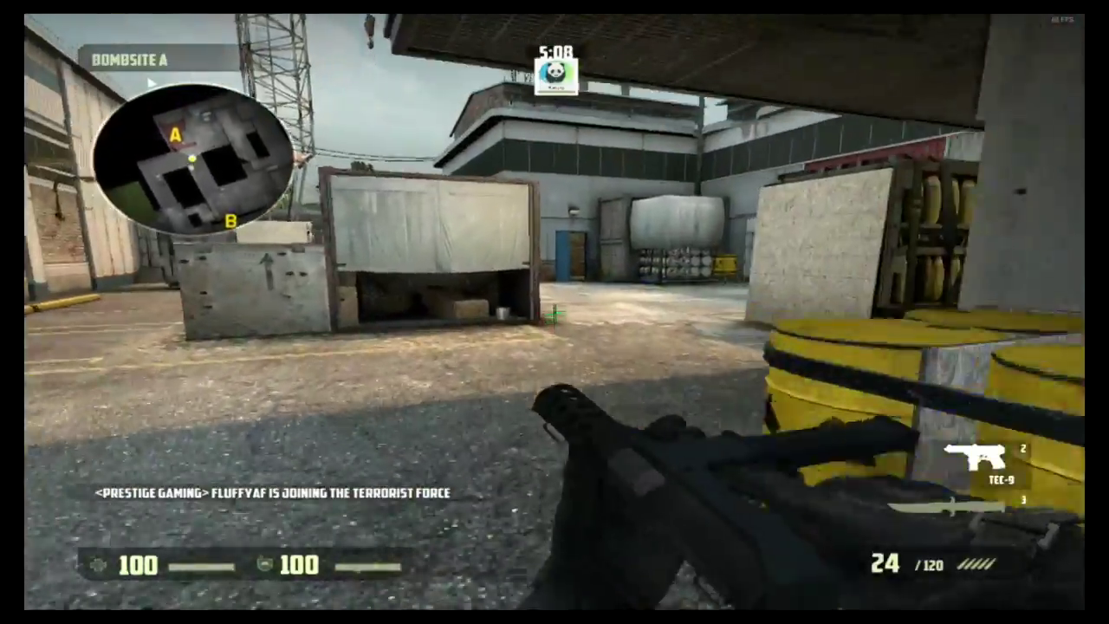
key(3)
key(w)
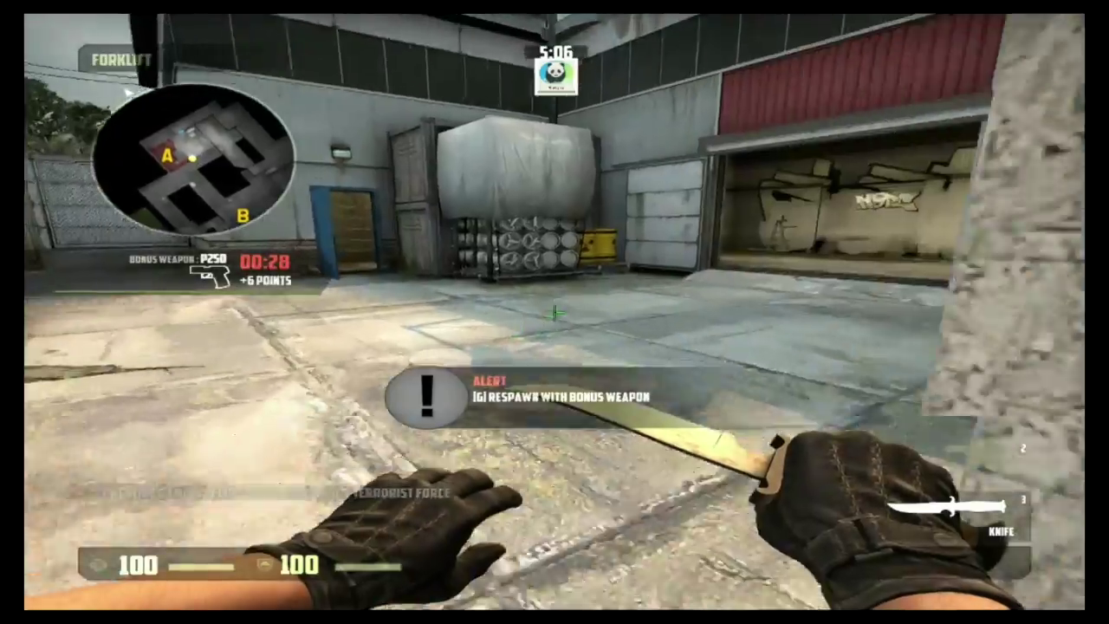
key(w)
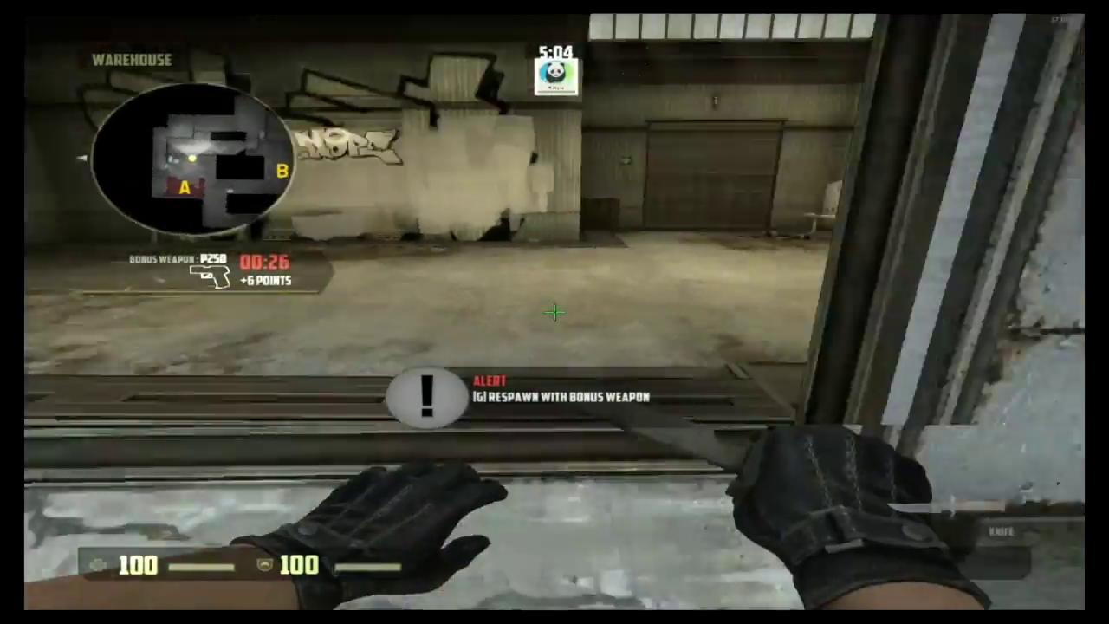
key(q)
key(w)
key(q)
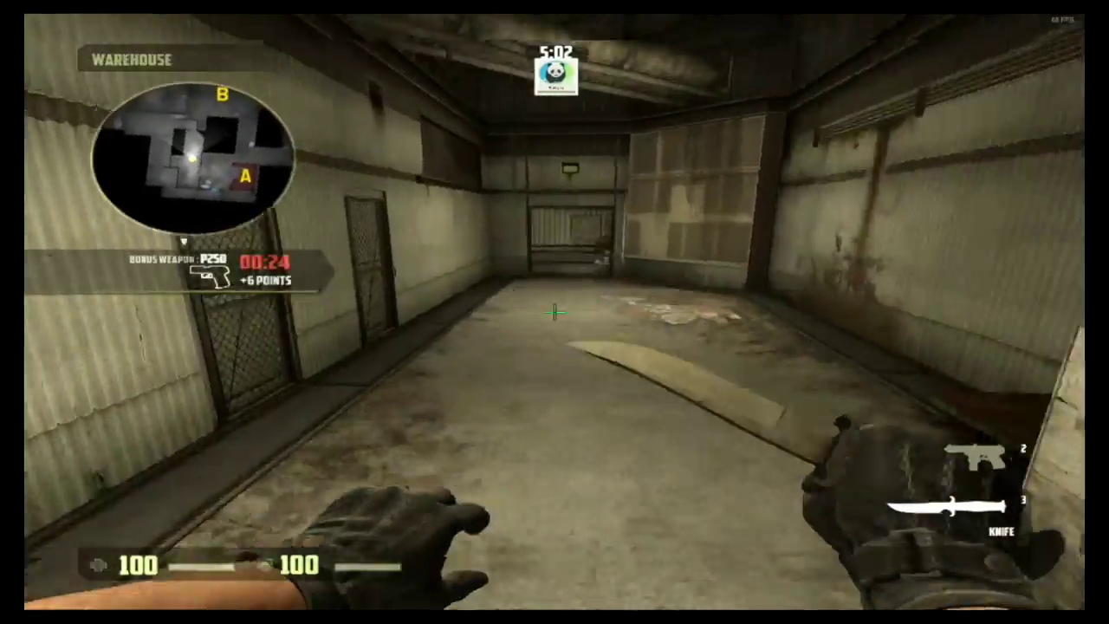
key(q)
key(w)
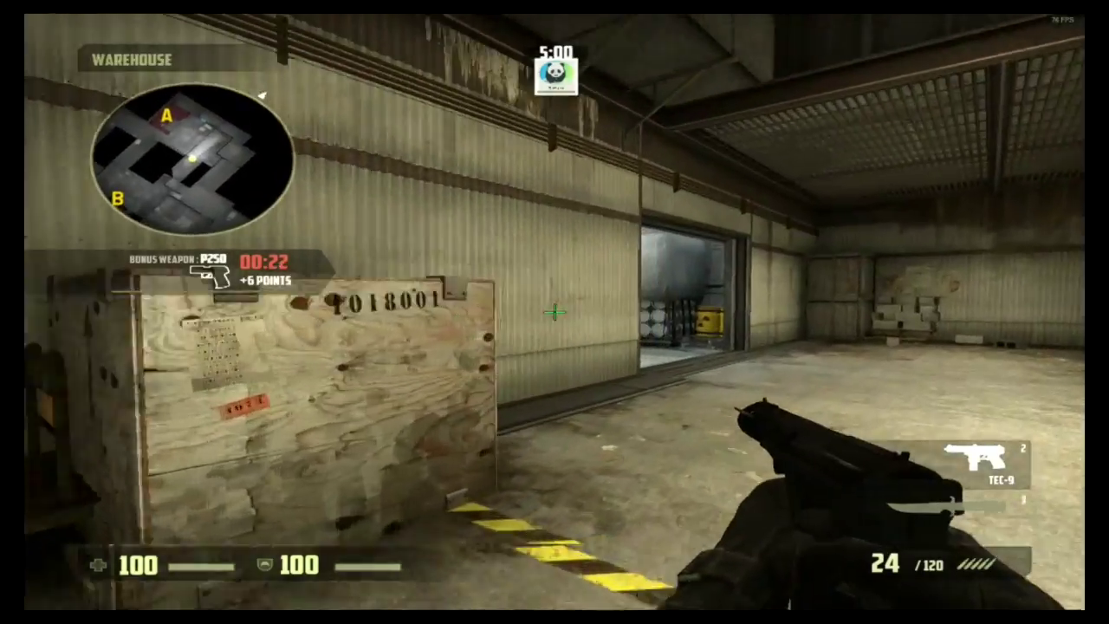
Fire a short Tec-9 burst in the warehouse, return to bombsite A and inspect the weapon
key(w)
click(555, 312)
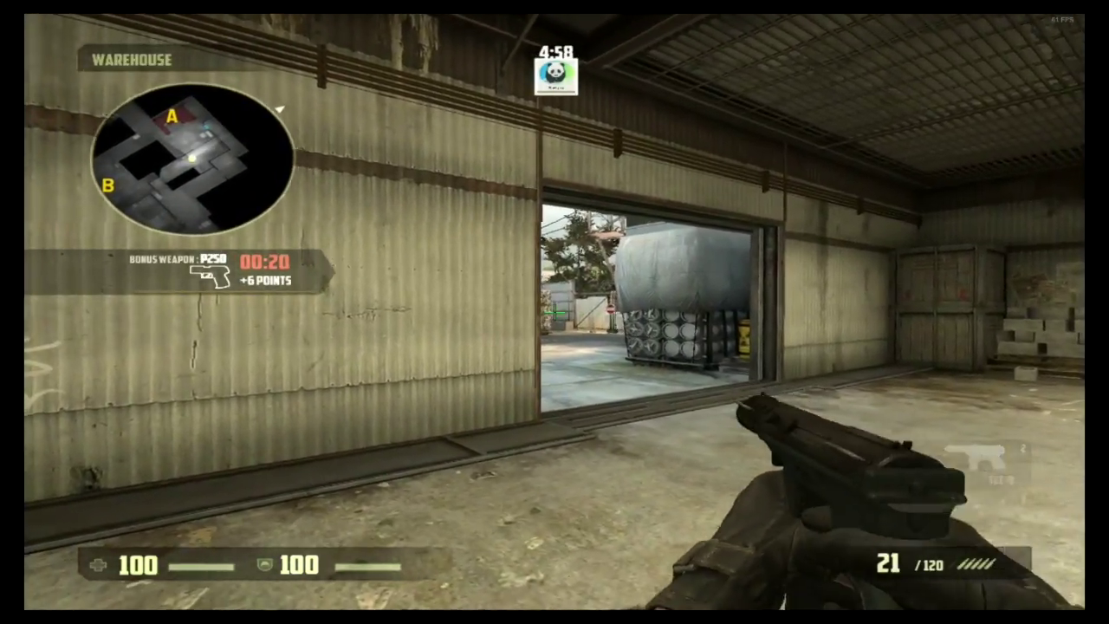
key(w)
key(f)
key(w)
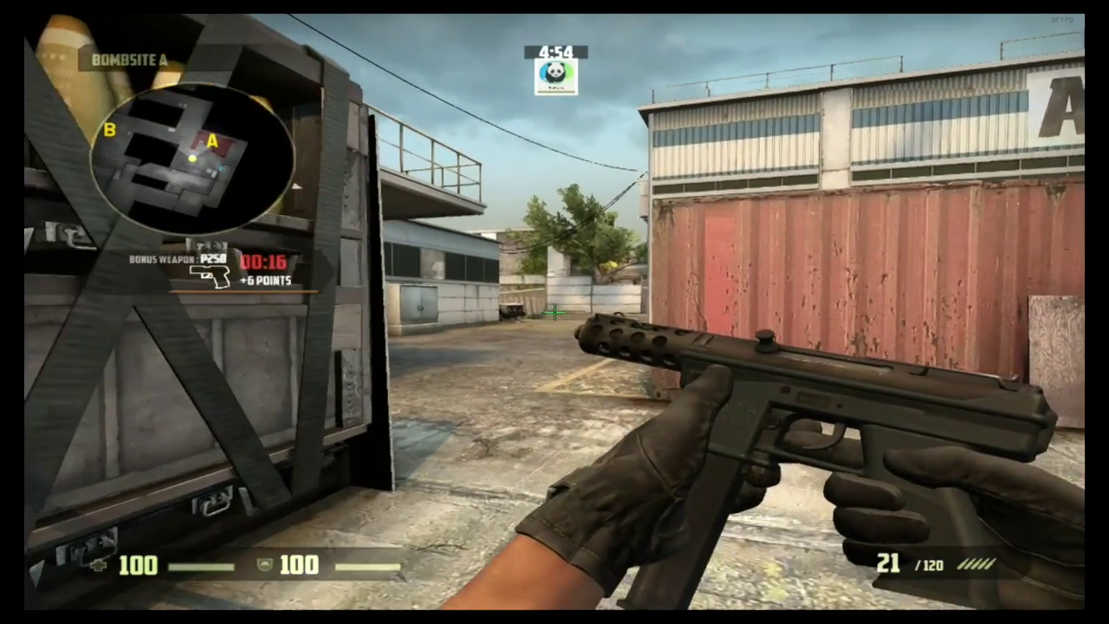
key(w)
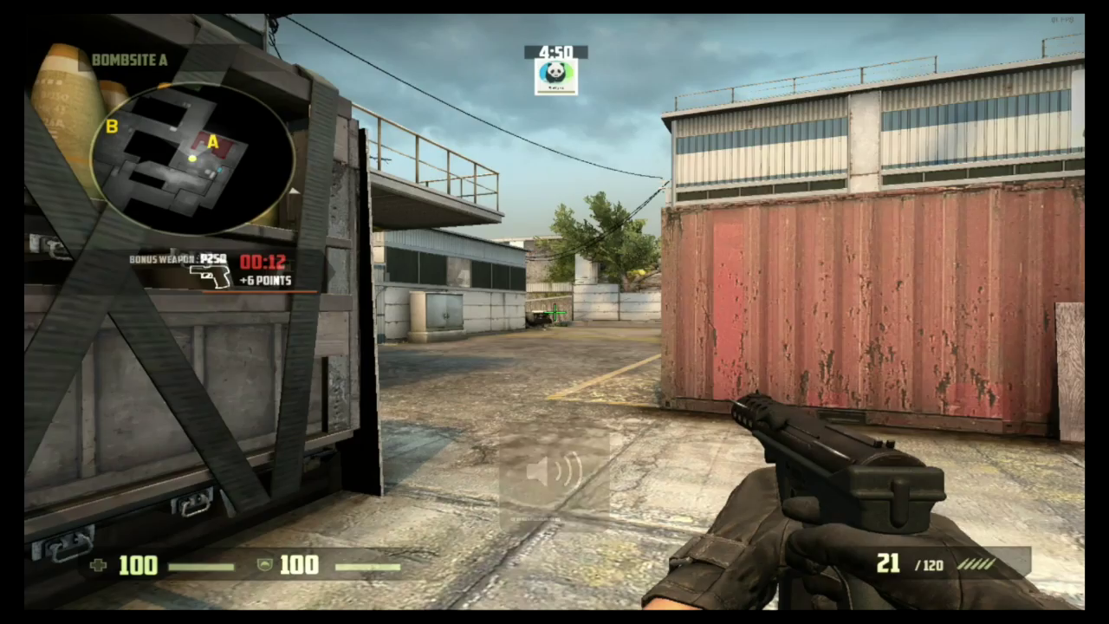
Empty the Tec-9's magazine beside the red container at bombsite A and lower the system volume
click(554, 312)
click(555, 312)
click(554, 312)
click(555, 312)
click(554, 312)
click(554, 312)
click(554, 312)
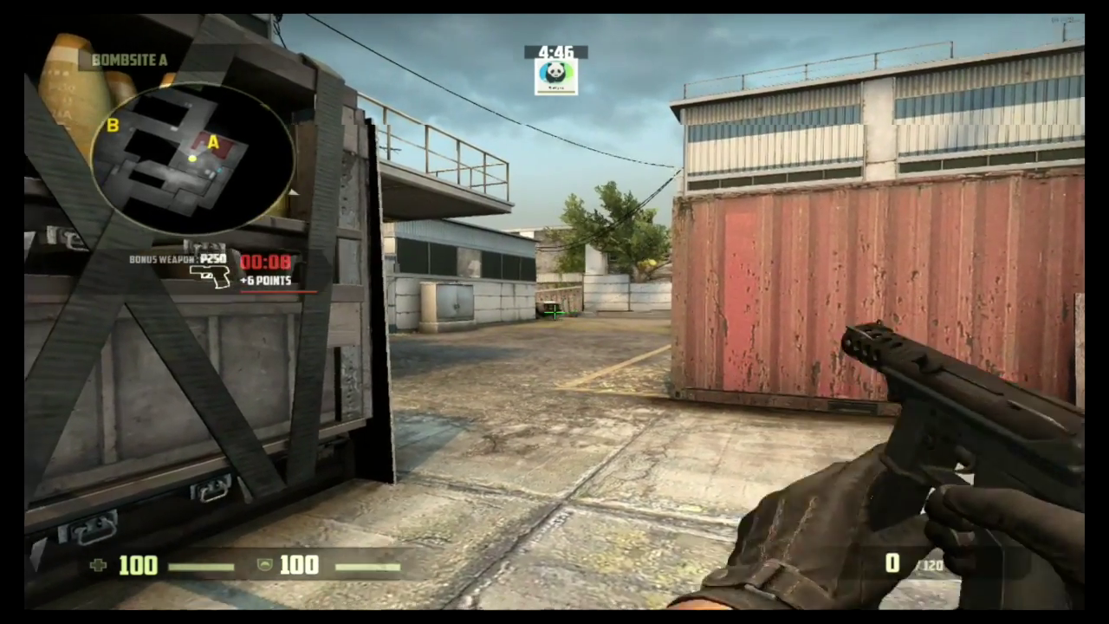
key(w)
key(XF86AudioLowerVolume)
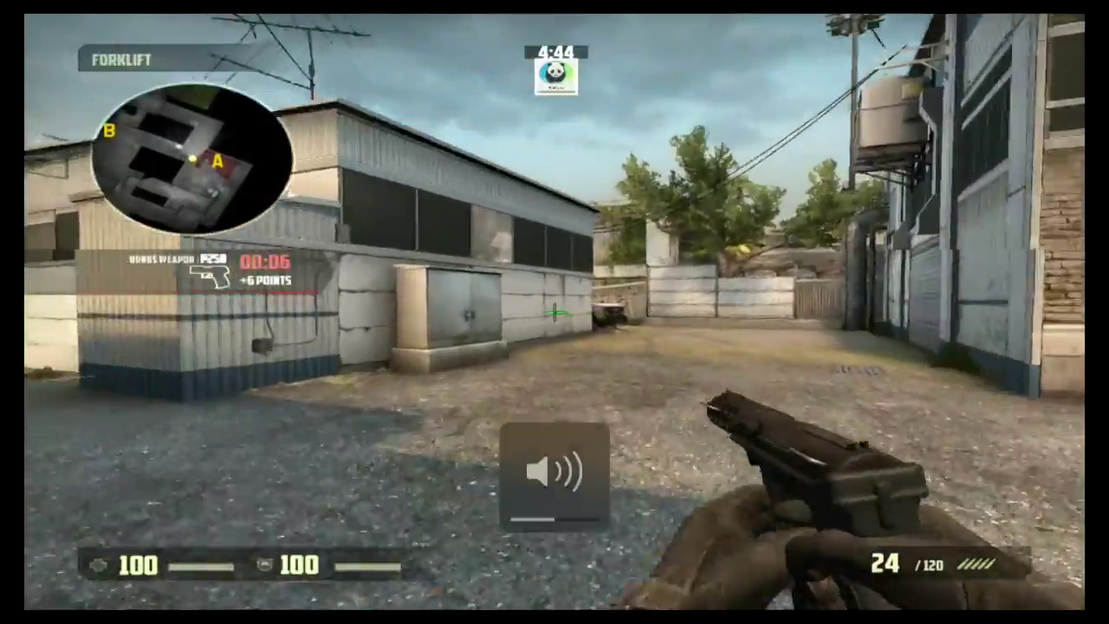
Circle the outer yard of bombsite A, swapping to the knife and back to the Tec-9
key(w)
key(3)
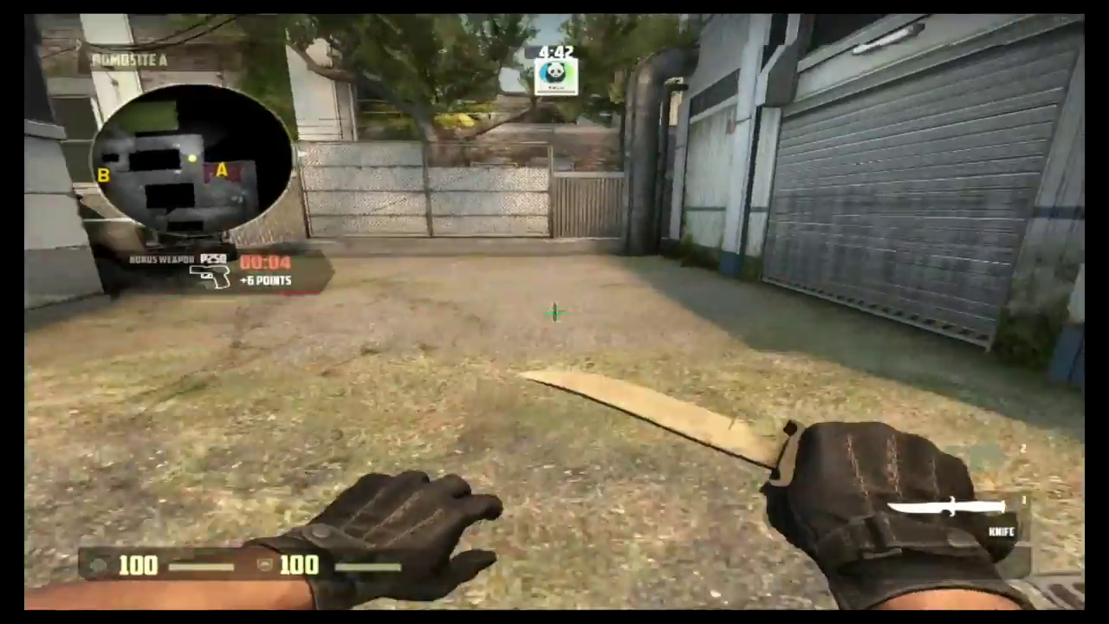
key(1)
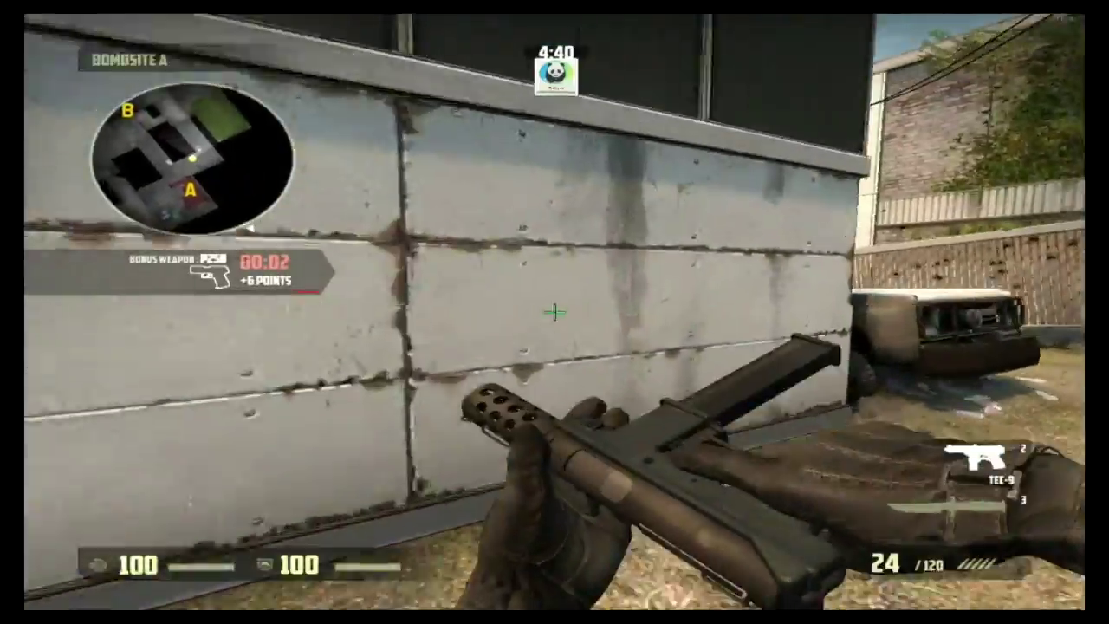
key(w)
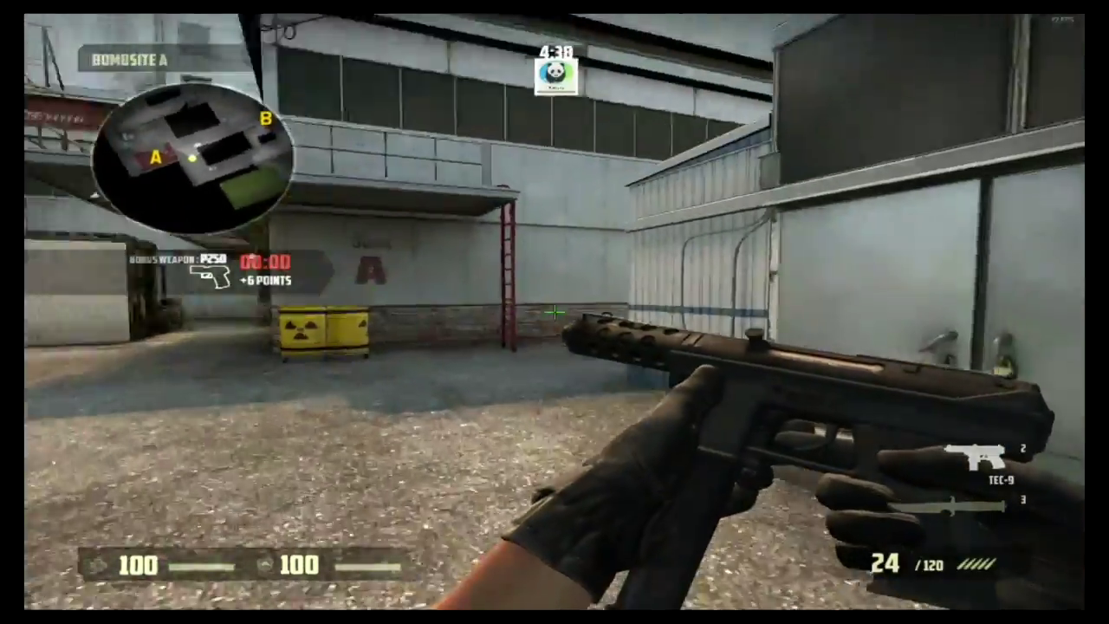
Rapid-fire the Tec-9 from bombsite A down the ramp to test the auto-clicker
key(w)
click(555, 312)
click(555, 312)
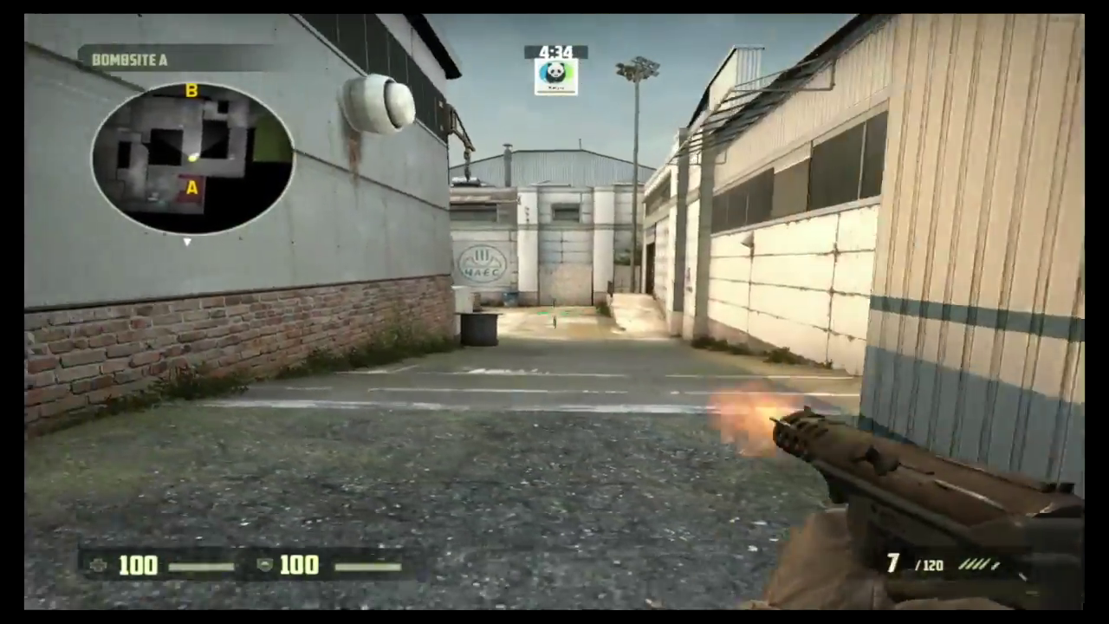
key(w)
click(555, 312)
click(555, 312)
click(555, 312)
click(555, 312)
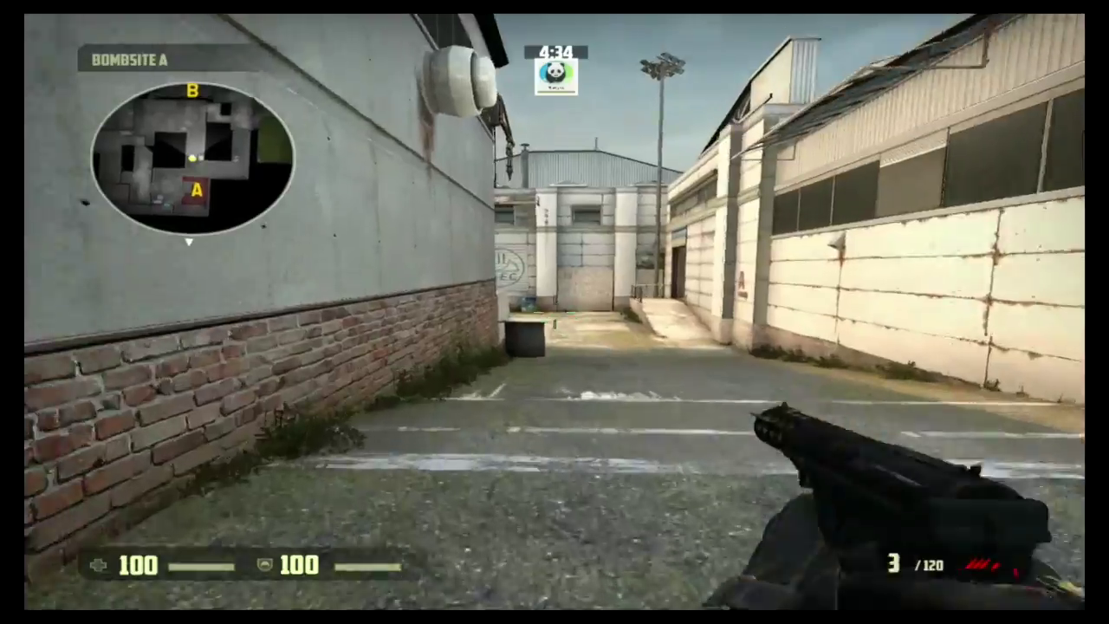
Advance down A ramp, fire further rapid Tec-9 bursts toward the middle yard and reload
key(w)
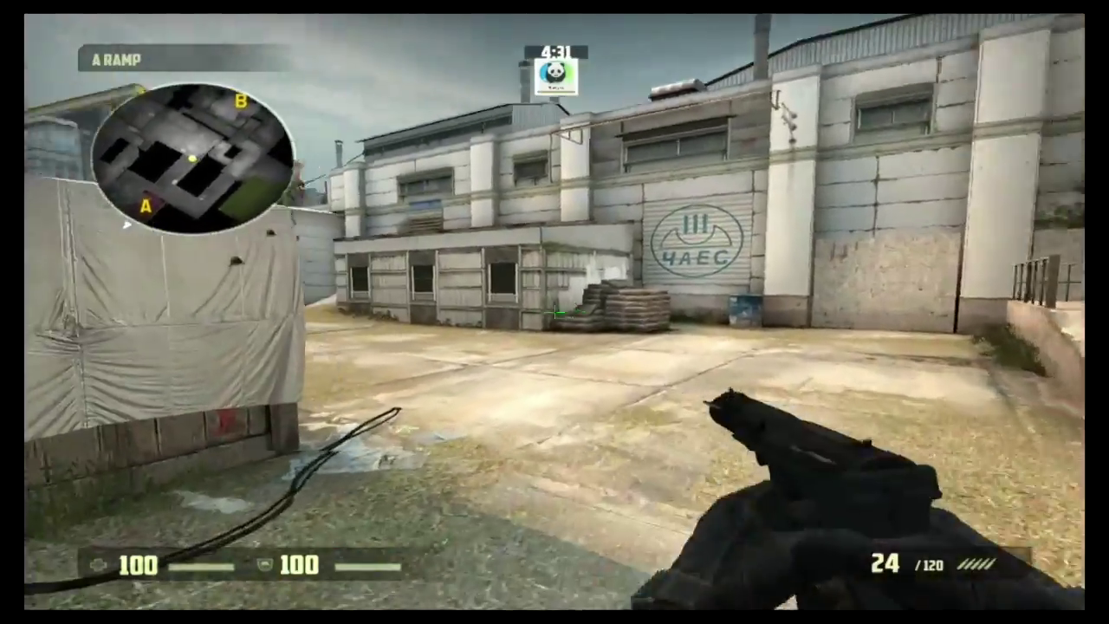
click(554, 313)
click(555, 312)
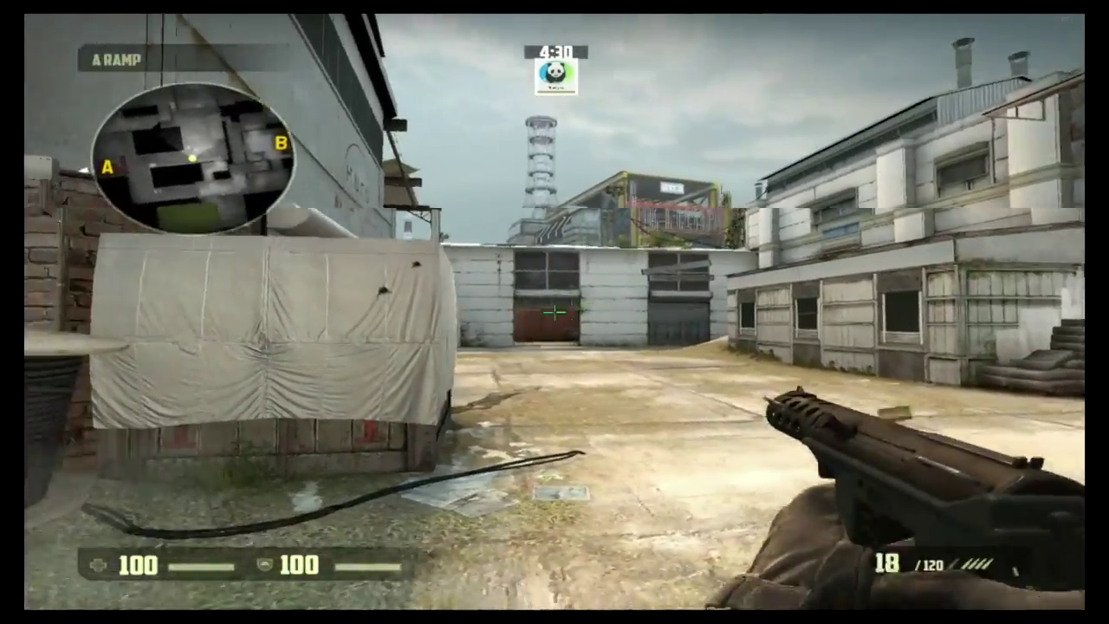
click(555, 312)
click(554, 312)
click(555, 313)
click(555, 312)
click(555, 312)
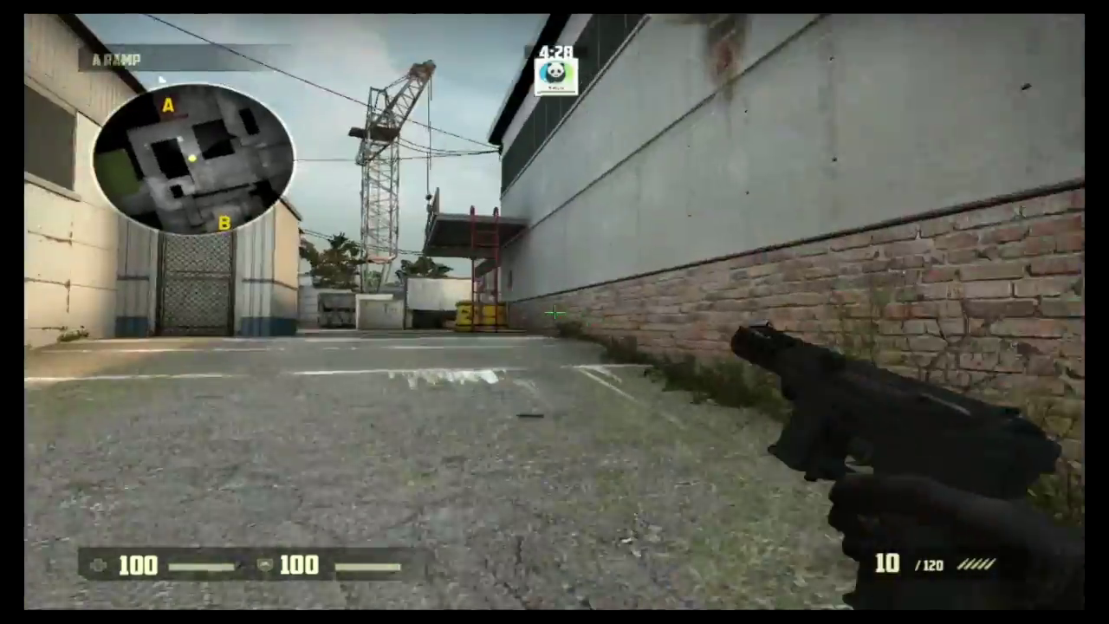
key(r)
key(w)
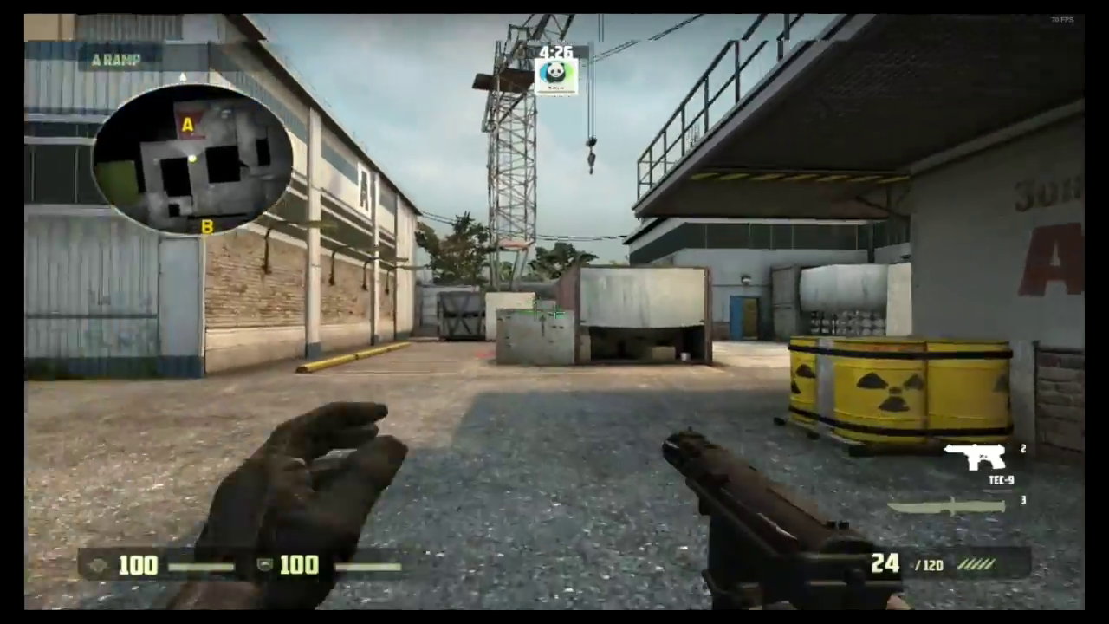
Equip the knife, return to bombsite A and swing it
key(3)
key(w)
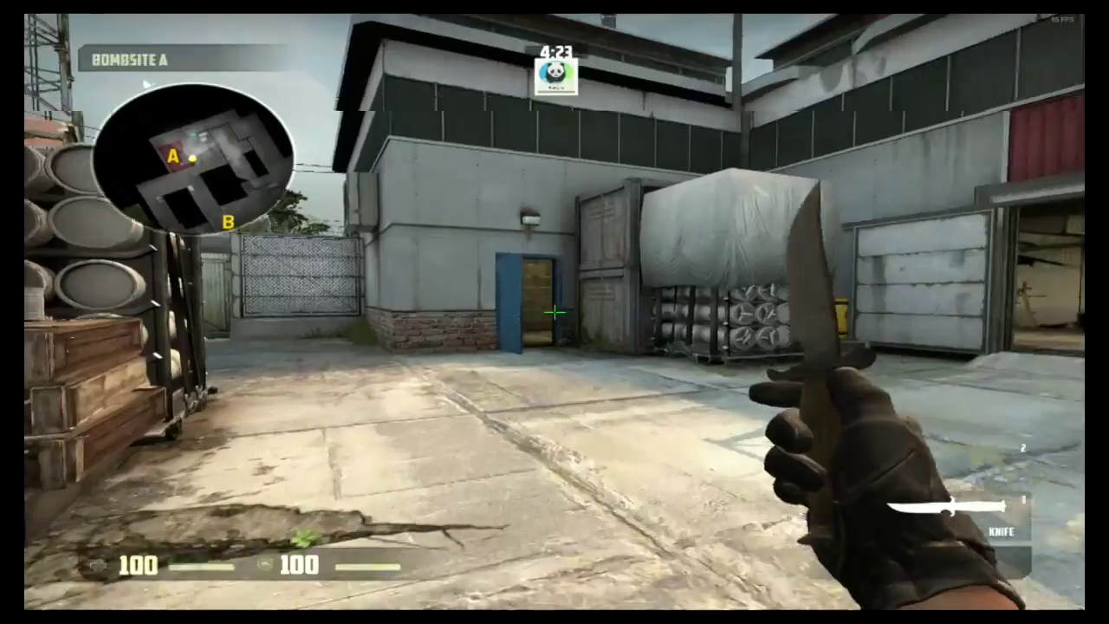
key(w)
click(554, 312)
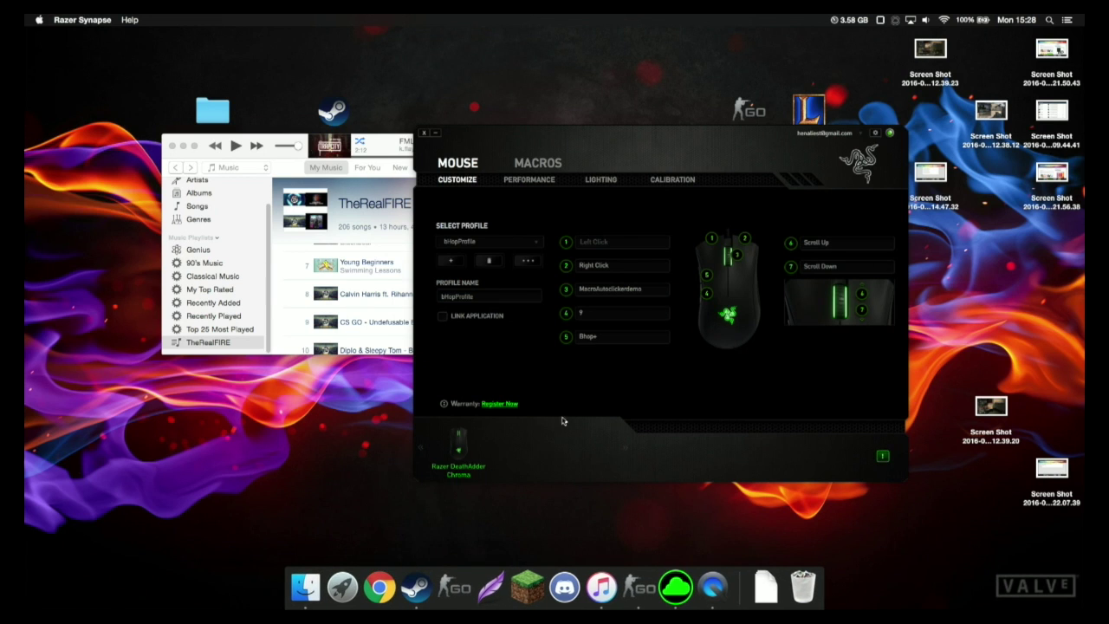
Move the Razer Synapse window toward the middle of the desktop and dismiss the iTunes window behind it
drag(467, 134, 329, 146)
click(182, 148)
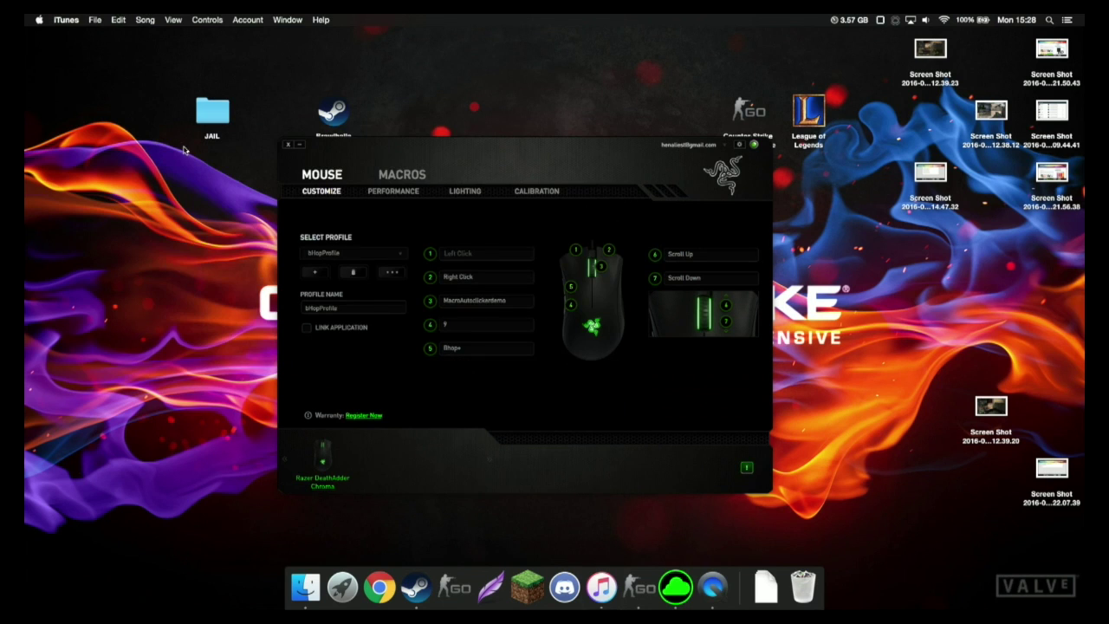
click(478, 217)
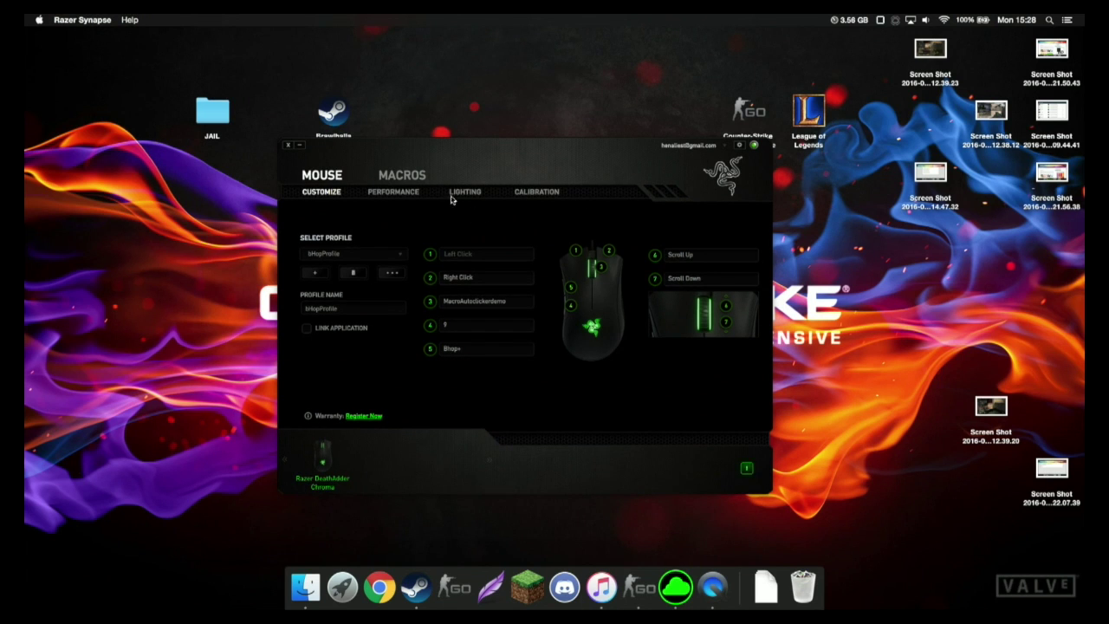
Delete the saved bunny-hop macros, including Bhop+ and B-hop_17ms, keeping only MacroAutoclickerdemo
click(406, 176)
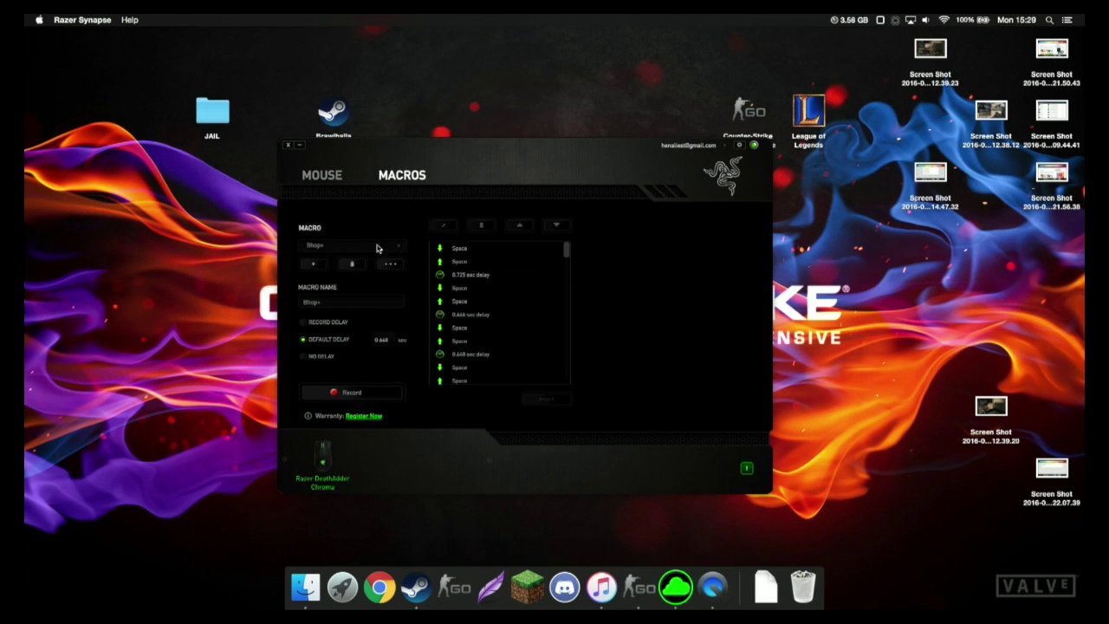
click(353, 264)
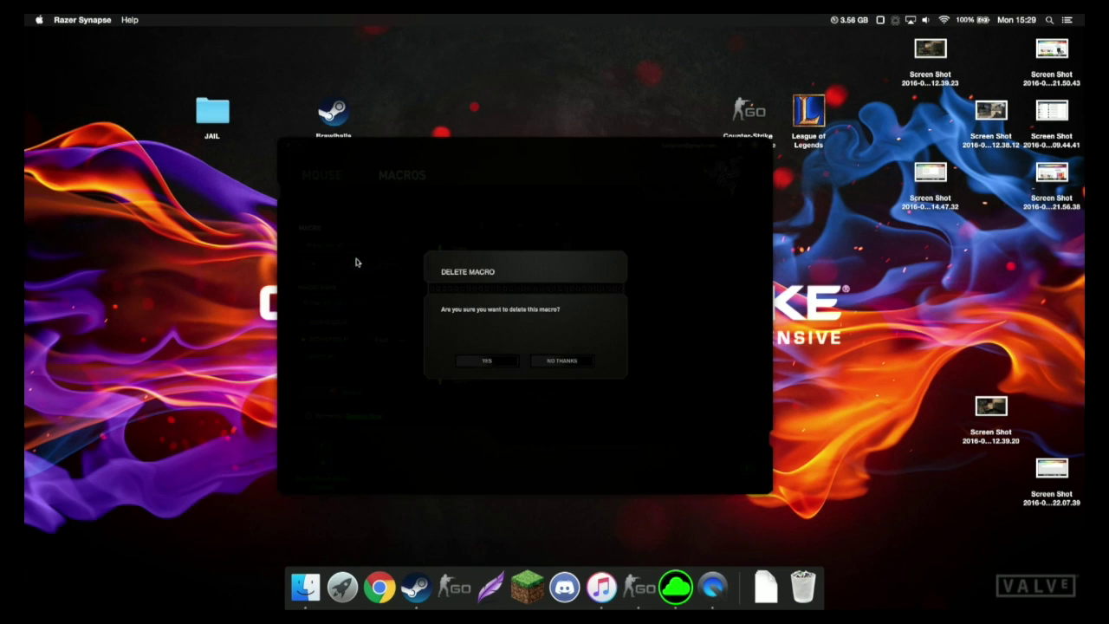
click(482, 360)
click(354, 263)
click(487, 360)
click(335, 245)
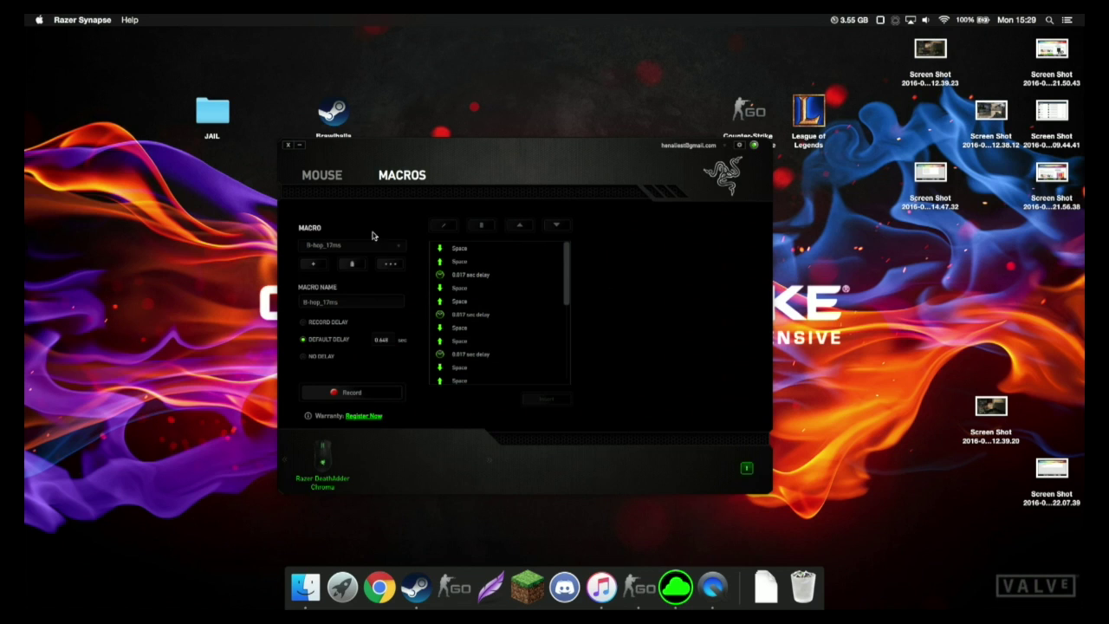
click(353, 263)
click(486, 360)
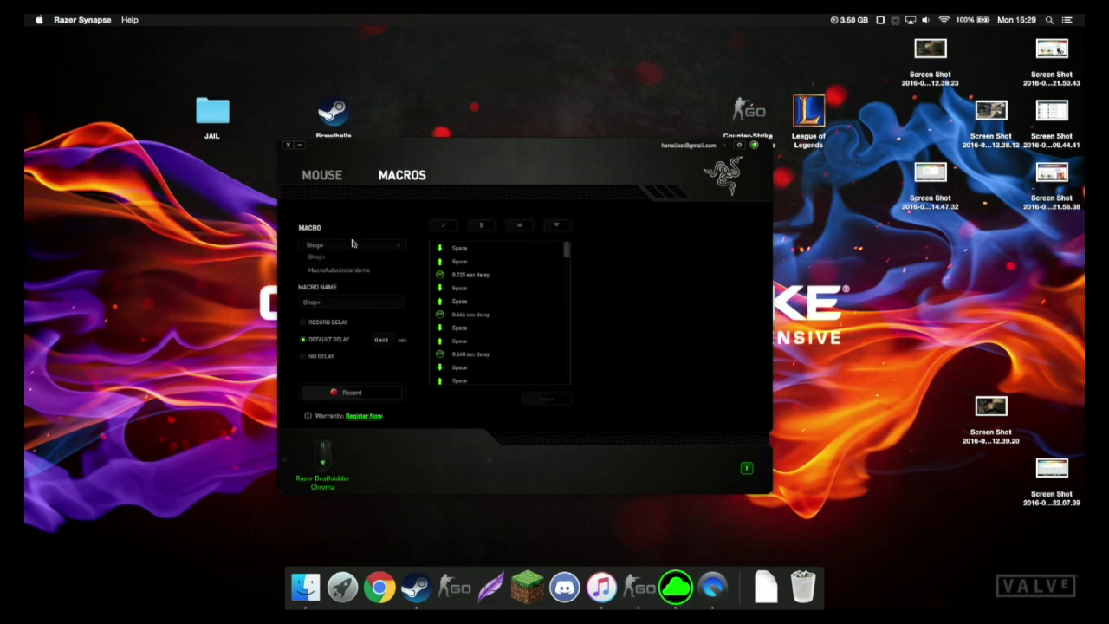
click(353, 264)
click(487, 354)
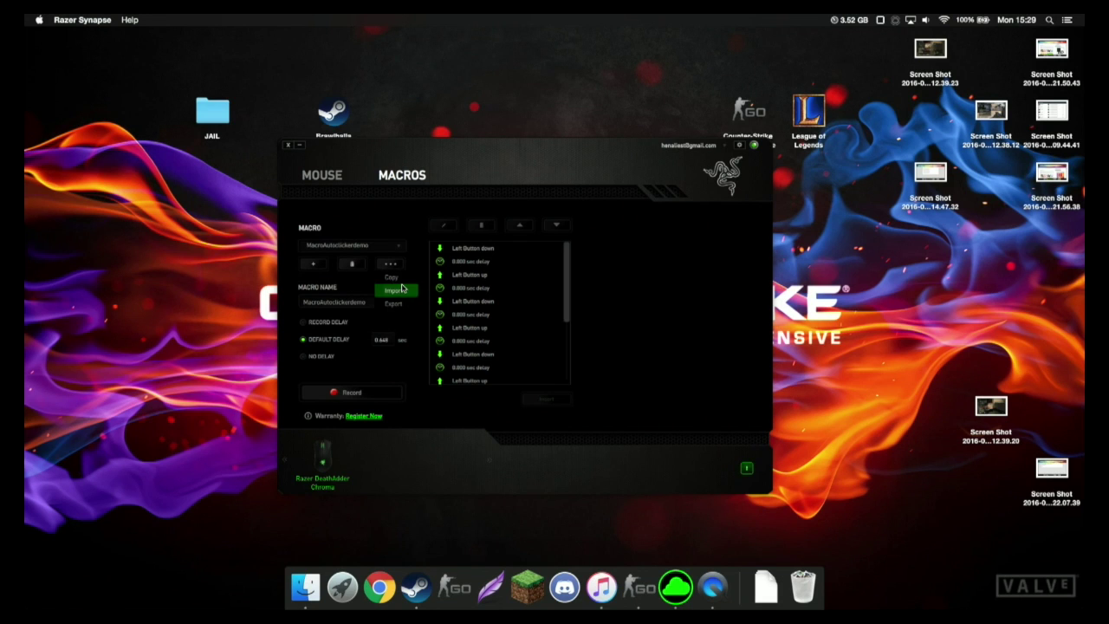
Import the macro file B-HopMacro_v2 (1).RazerSynapse from the Downloads folder and select the B-hop_64t_v1 macro
click(403, 290)
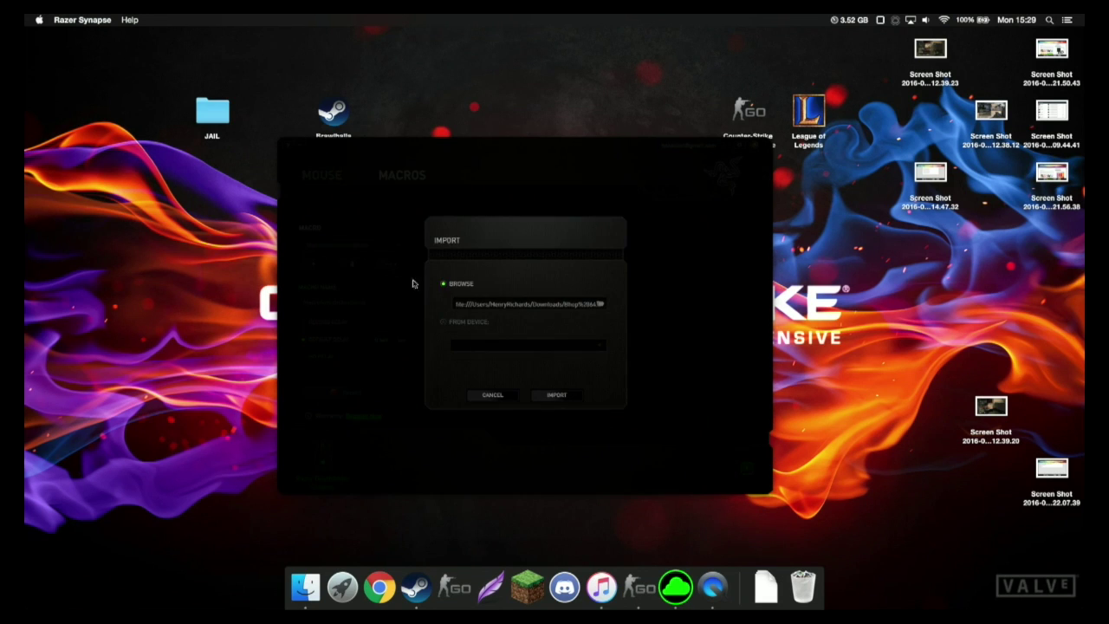
click(523, 308)
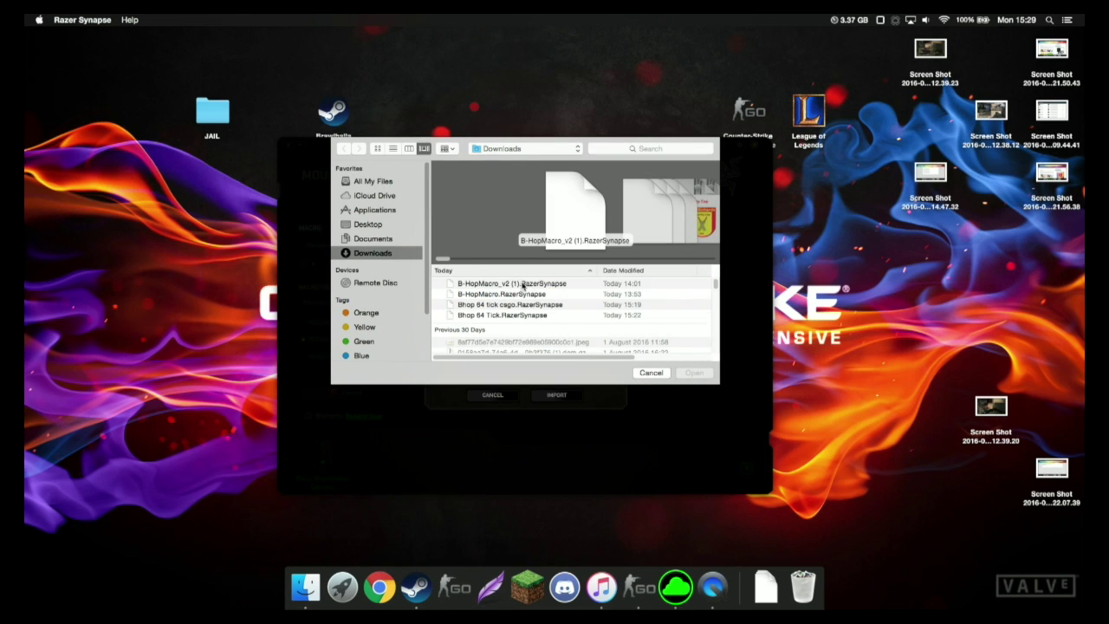
click(530, 284)
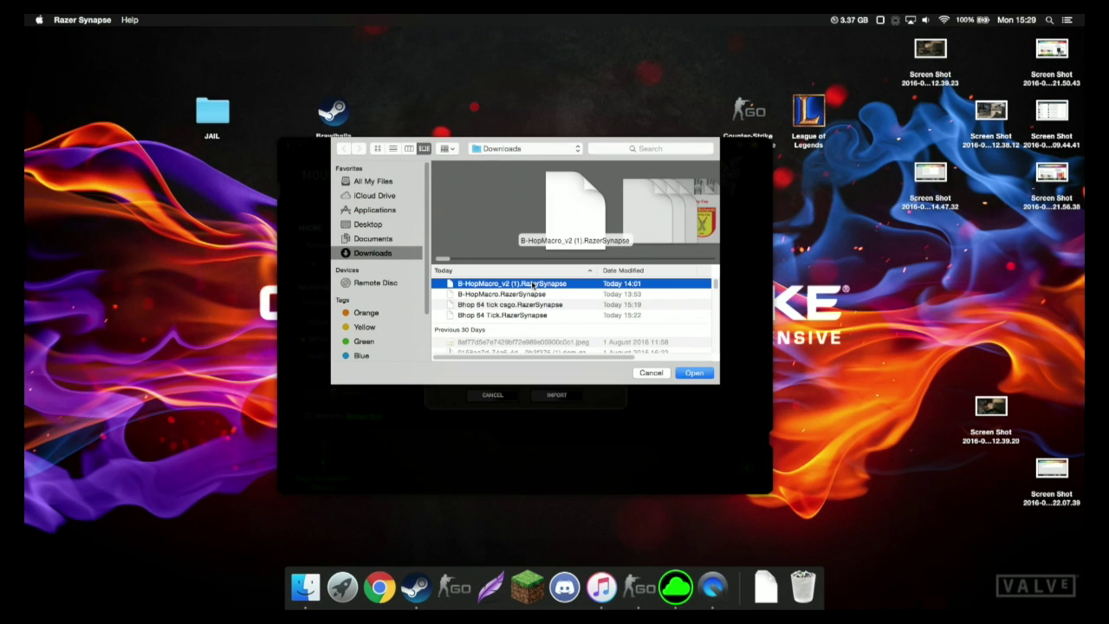
click(692, 373)
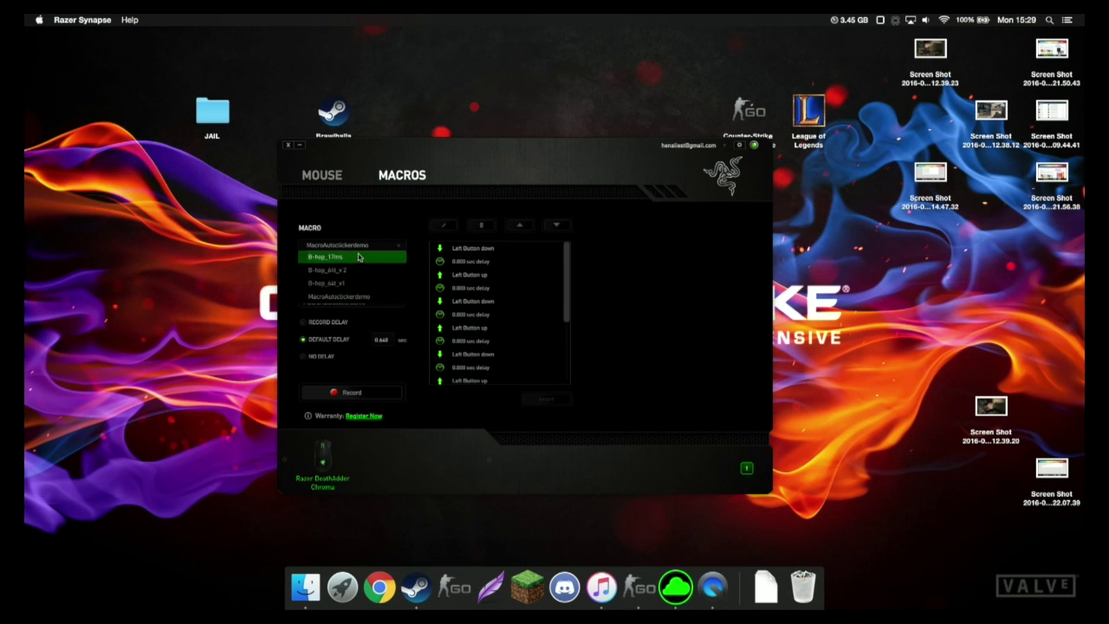
click(367, 287)
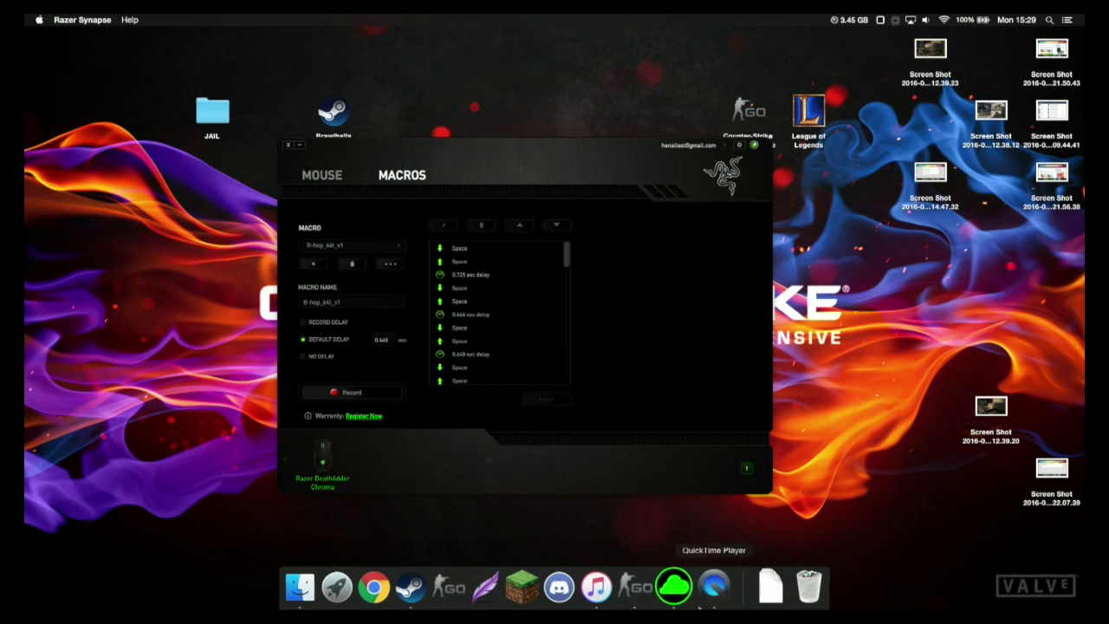
Switch to Counter-Strike and run into the garage with the Tec-9, checking the scoreboard on the way
click(637, 587)
key(Escape)
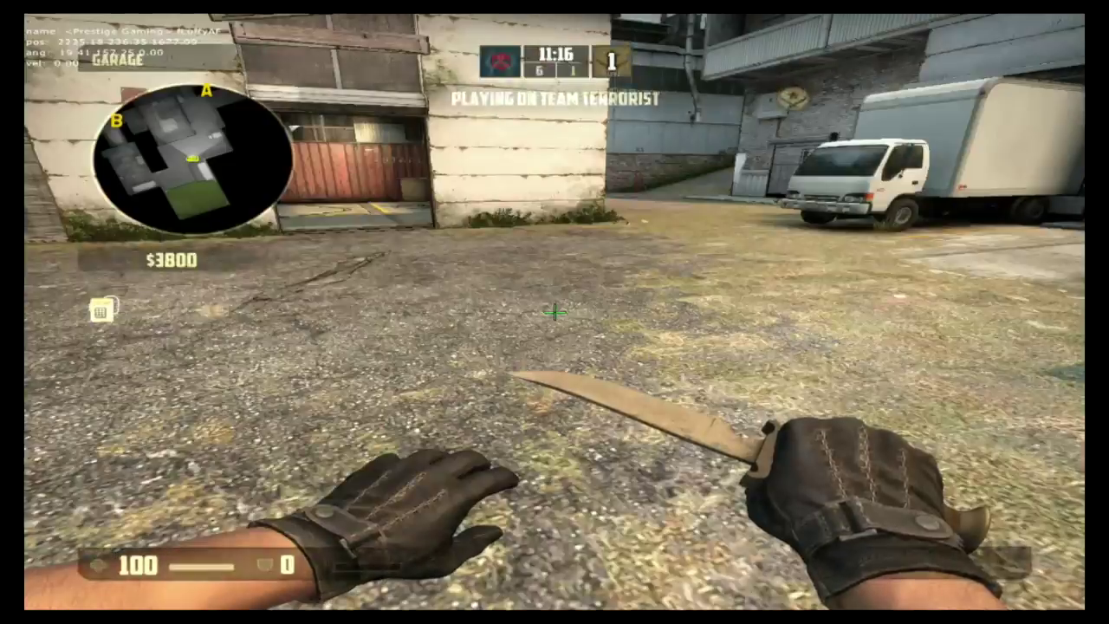
key(Tab)
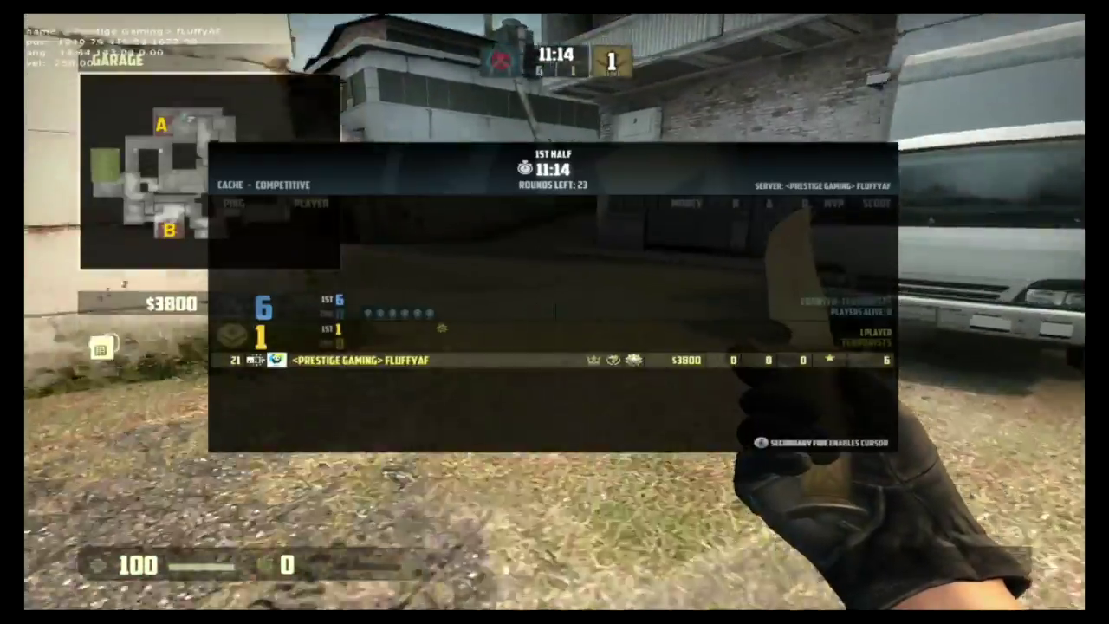
key(2)
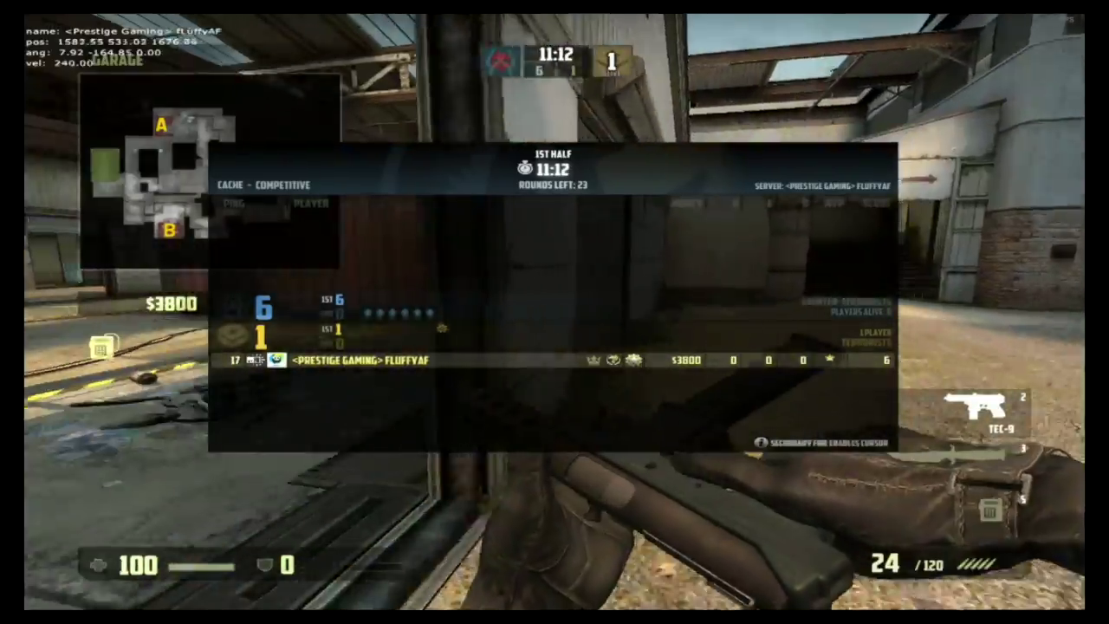
key(Tab)
key(w)
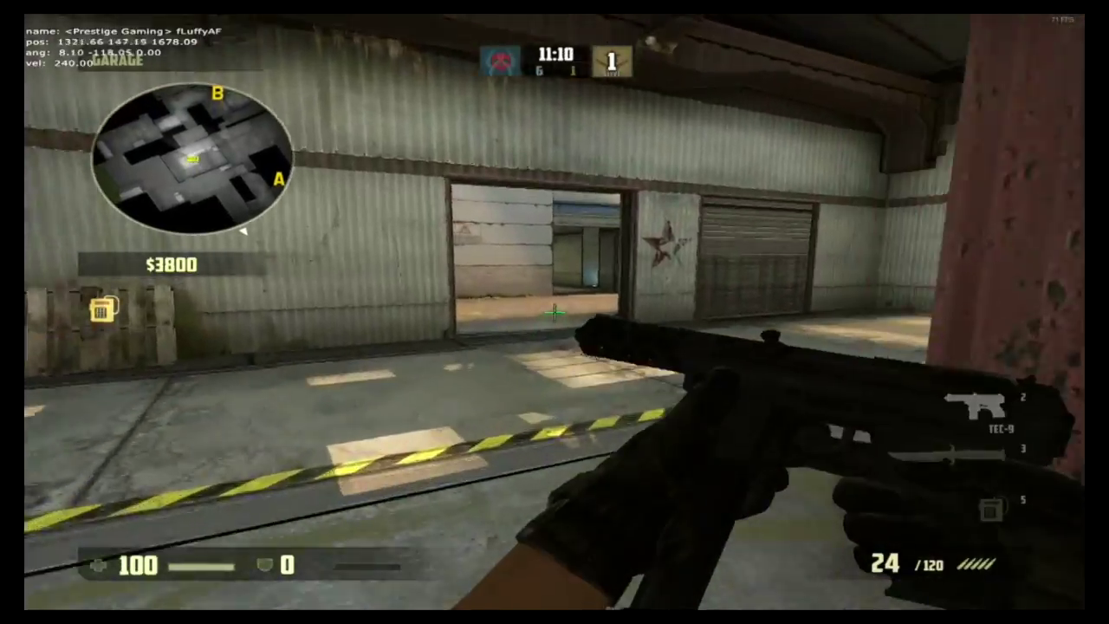
key(a)
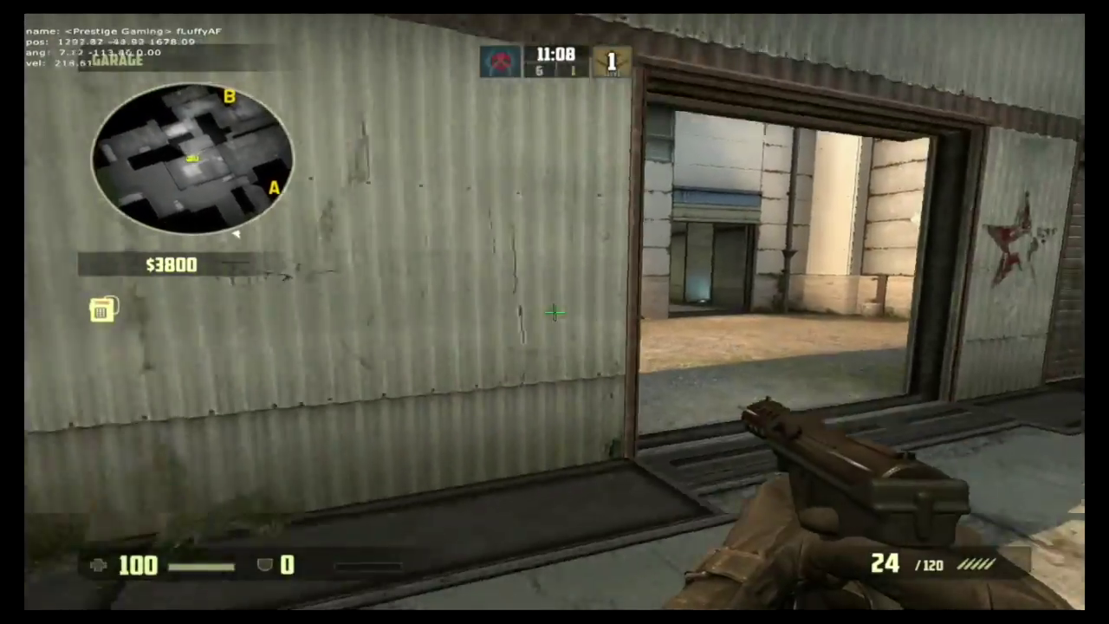
key(f)
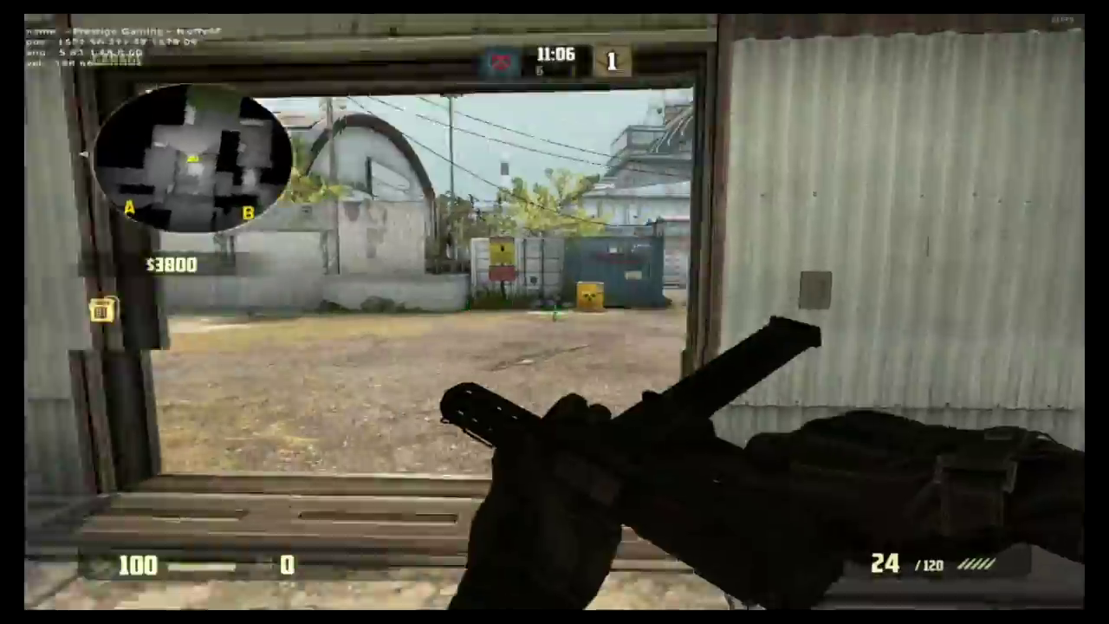
Run from the garage back to T Start, cycling weapons, and inspect the Tec-9 near the fence
key(3)
key(1)
key(w)
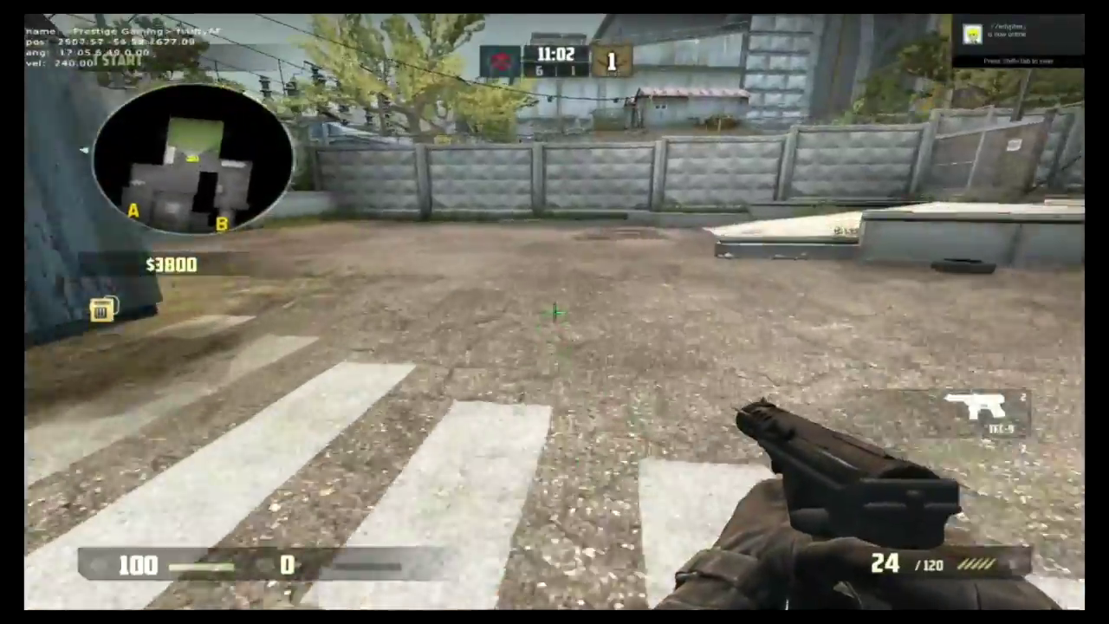
key(w)
key(w)
key(f)
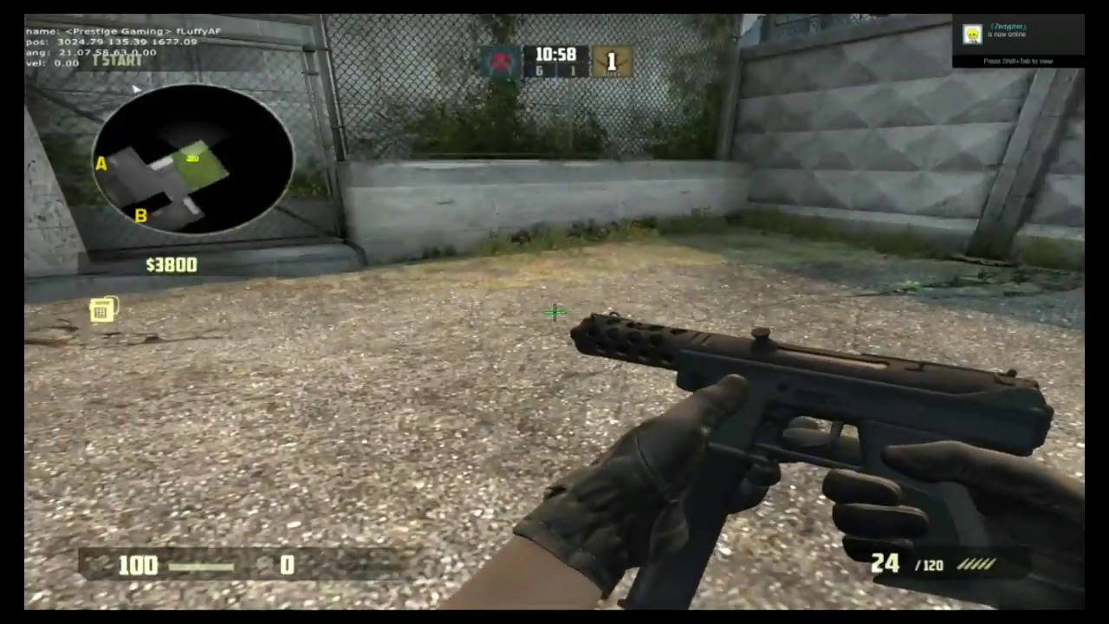
Switch back to Razer Synapse and assign the B-hop_64t_v1 macro to mouse button 5
key(ctrl+Up)
click(539, 296)
click(538, 296)
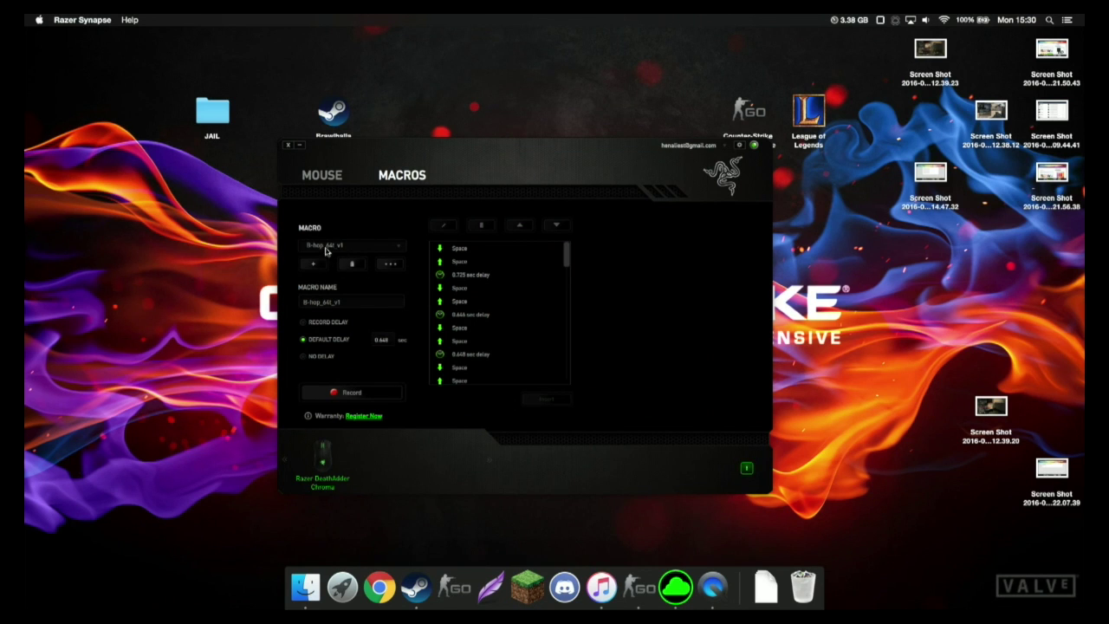
click(322, 177)
click(510, 348)
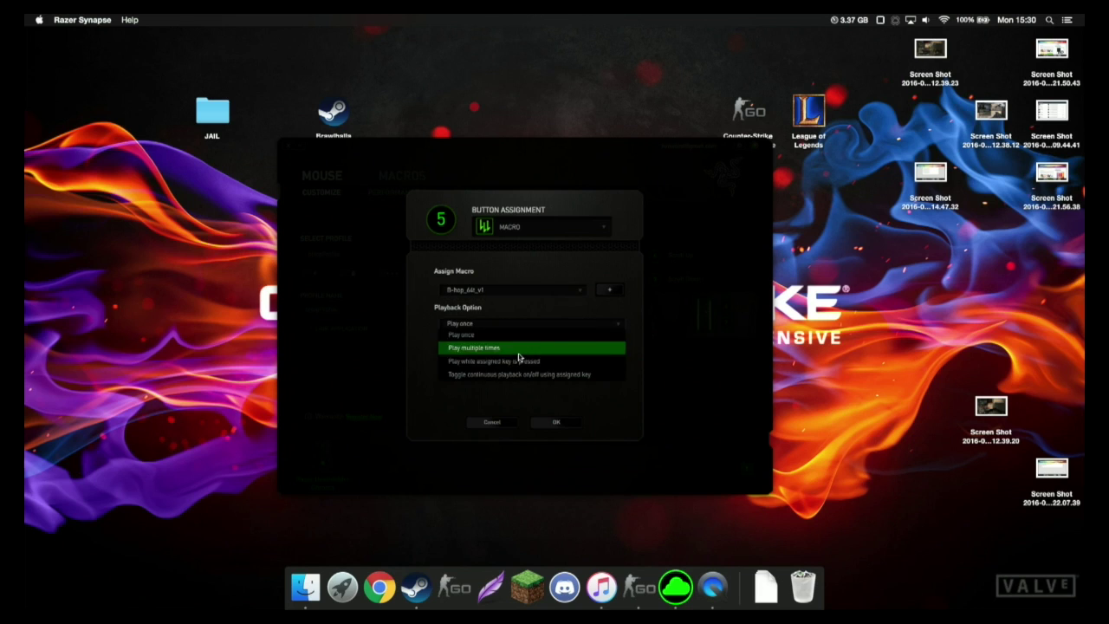
click(574, 422)
Return to Counter-Strike, resume the game and move across T Start, inspecting the Tec-9 before equipping the knife
click(642, 589)
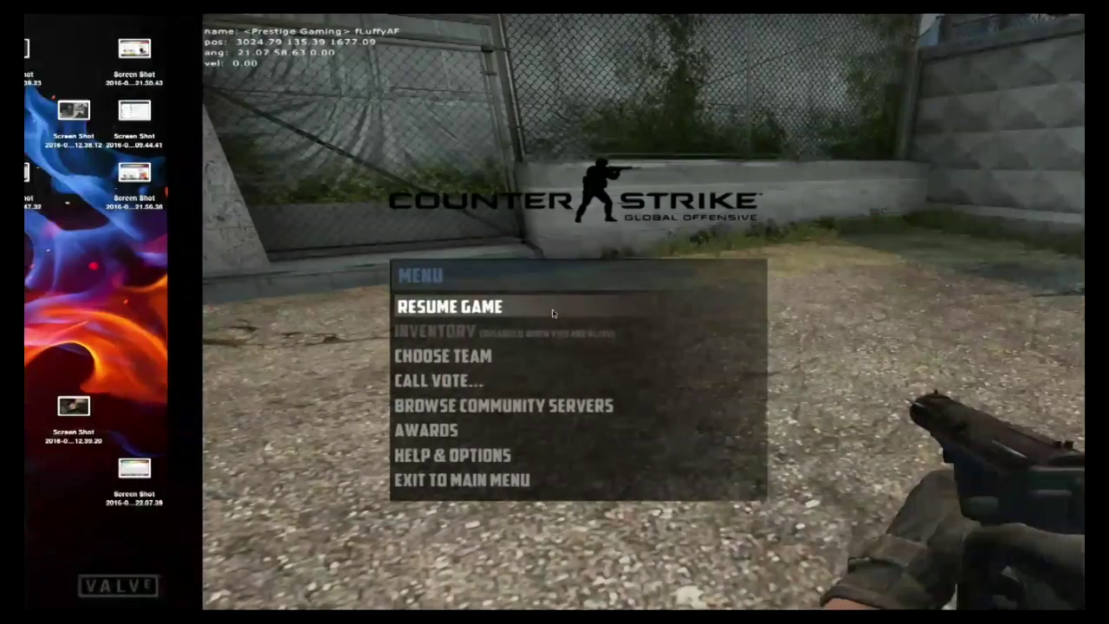
click(552, 308)
key(f)
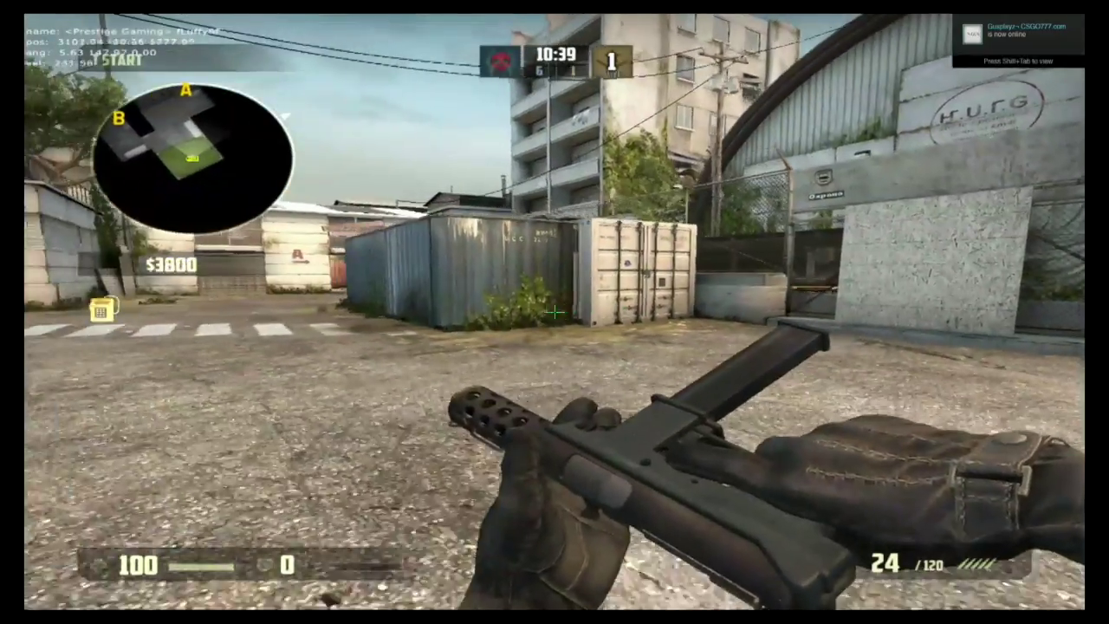
key(a)
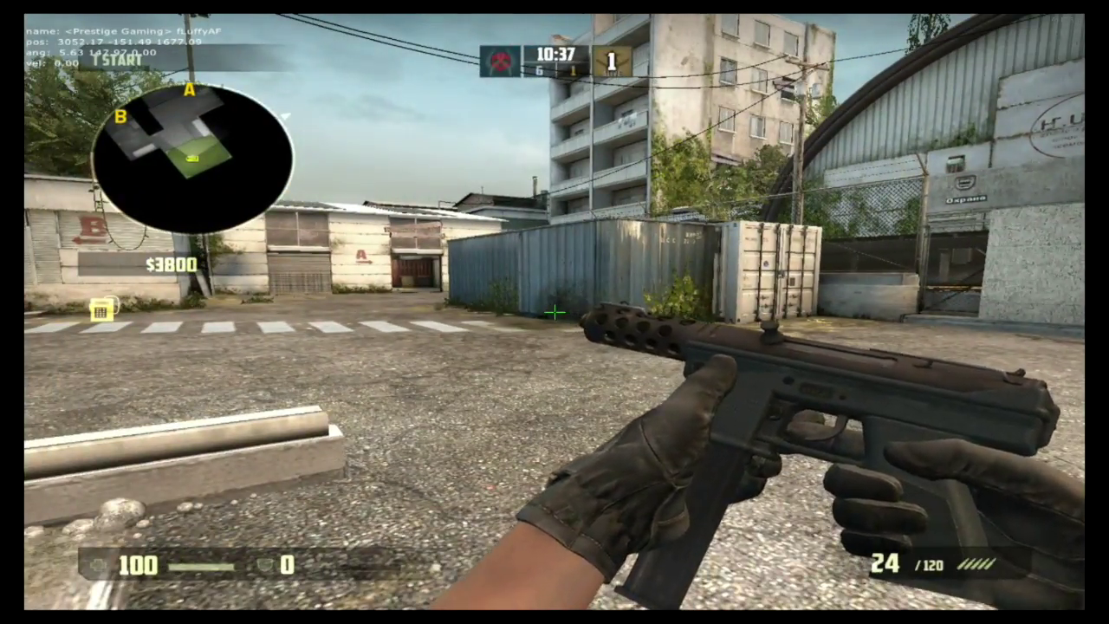
key(a)
key(3)
key(w)
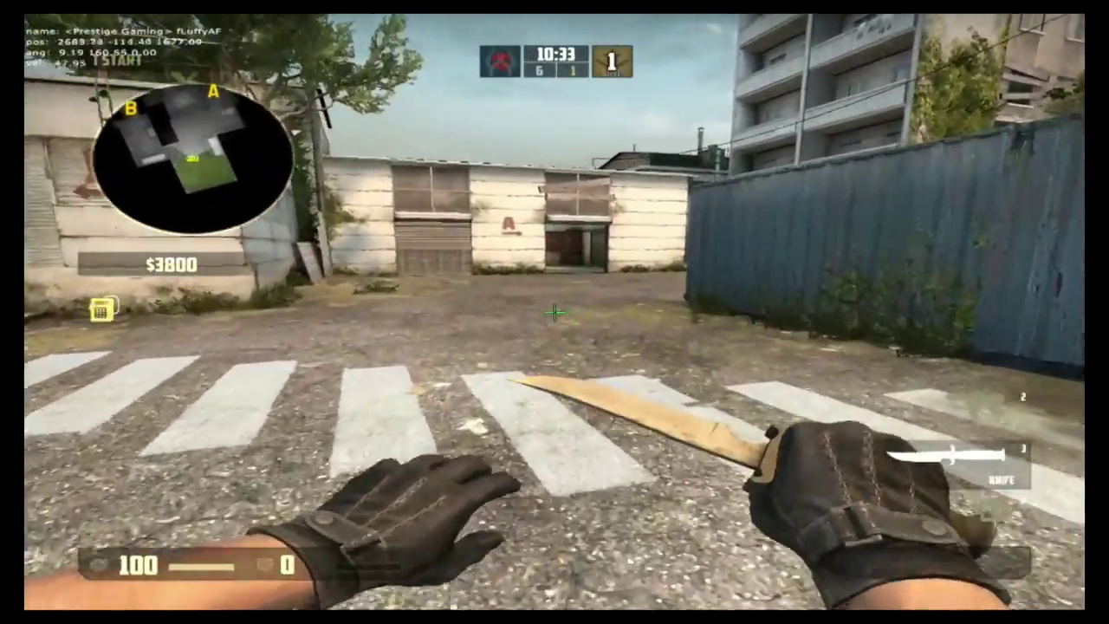
Jump forward with the knife from the T Start crosswalk toward the garage to test the bunny-hop macro
key(s)
key(a)
key(w)
key(space)
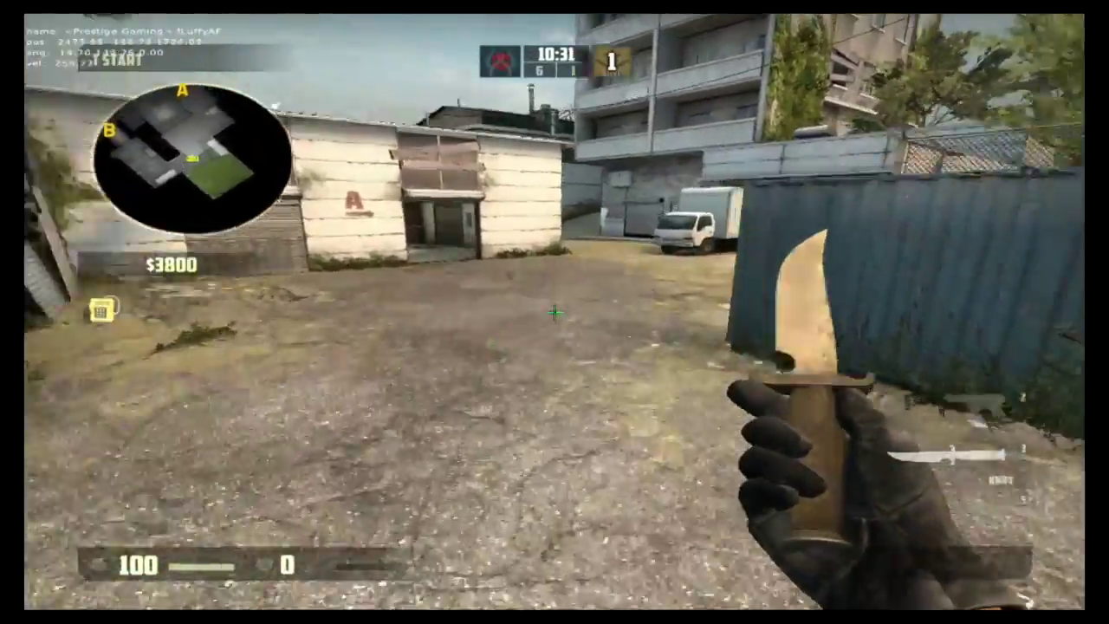
key(w)
Keep running around T Start and toward the garage, switching between the Tec-9 and knife and inspecting the Tec-9
key(2)
key(w)
key(f)
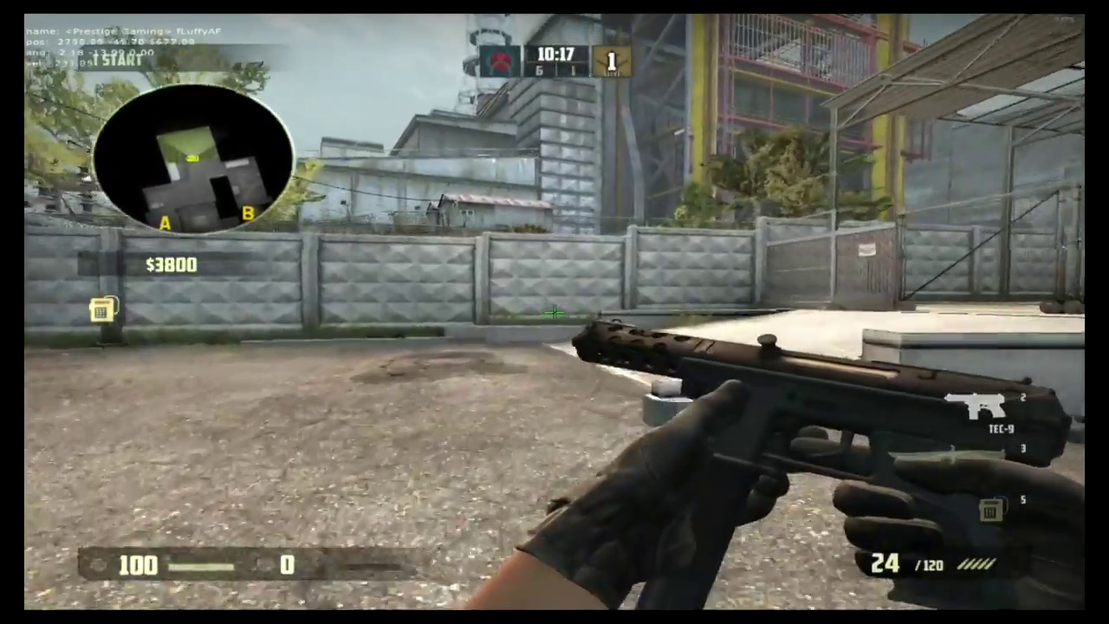
key(w)
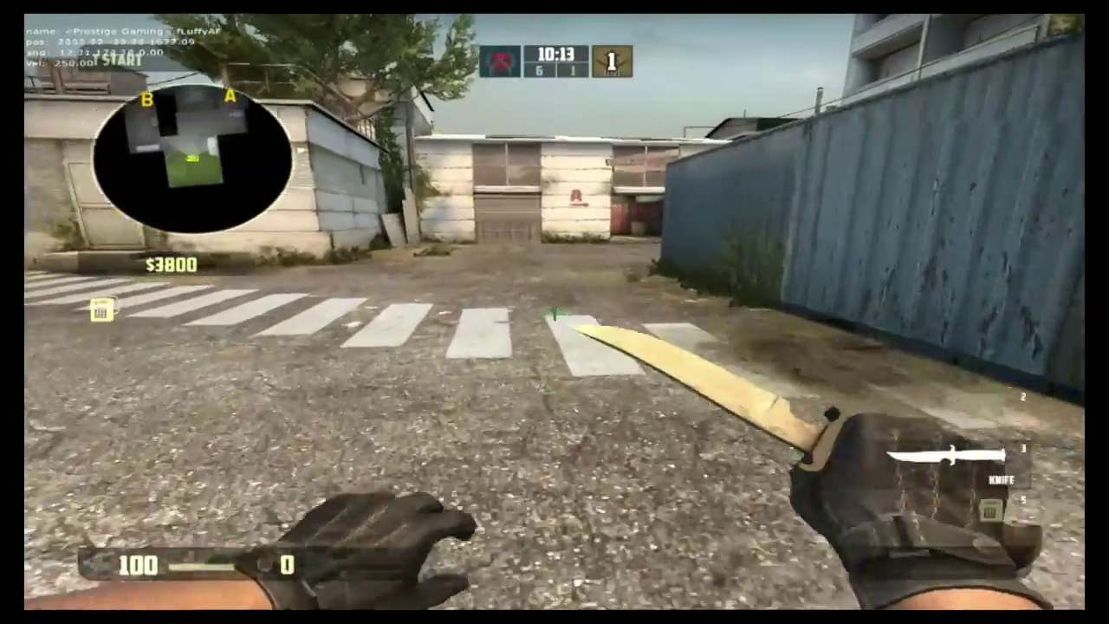
key(2)
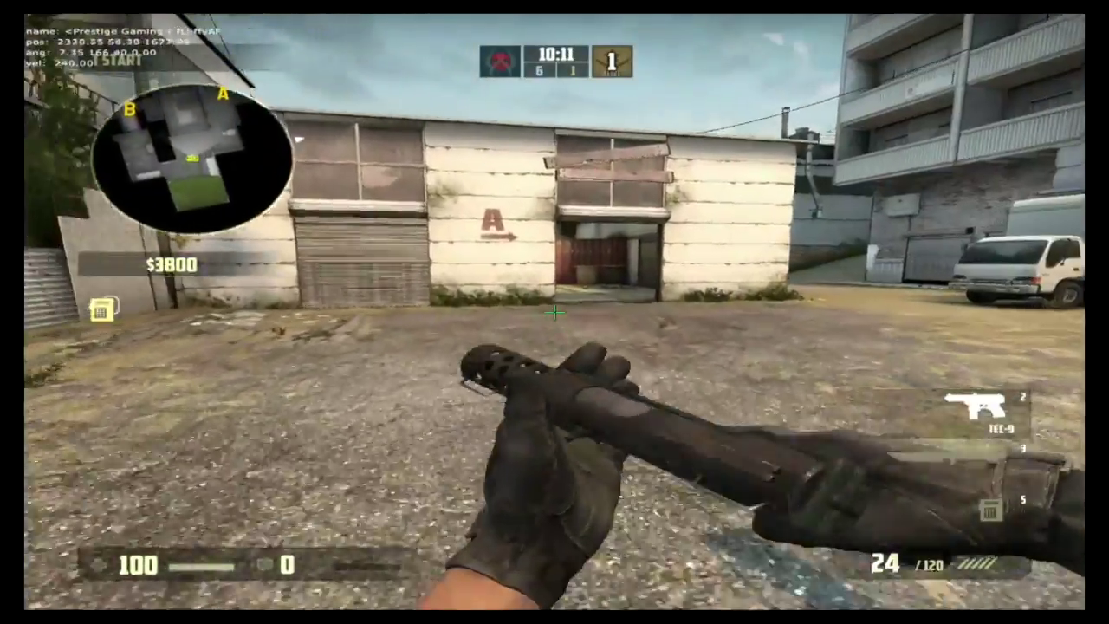